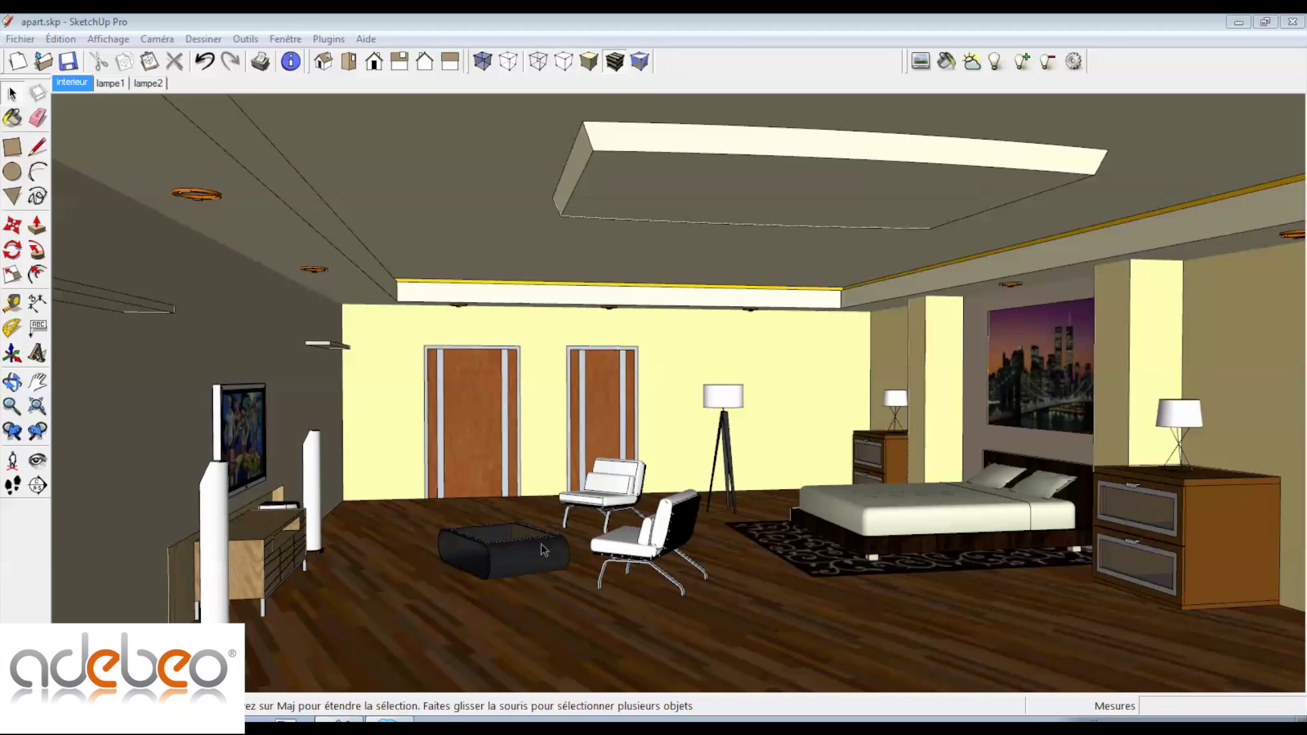
- Open the Render[in] preview window and switch to the lampe1 scene
left_click(921, 61)
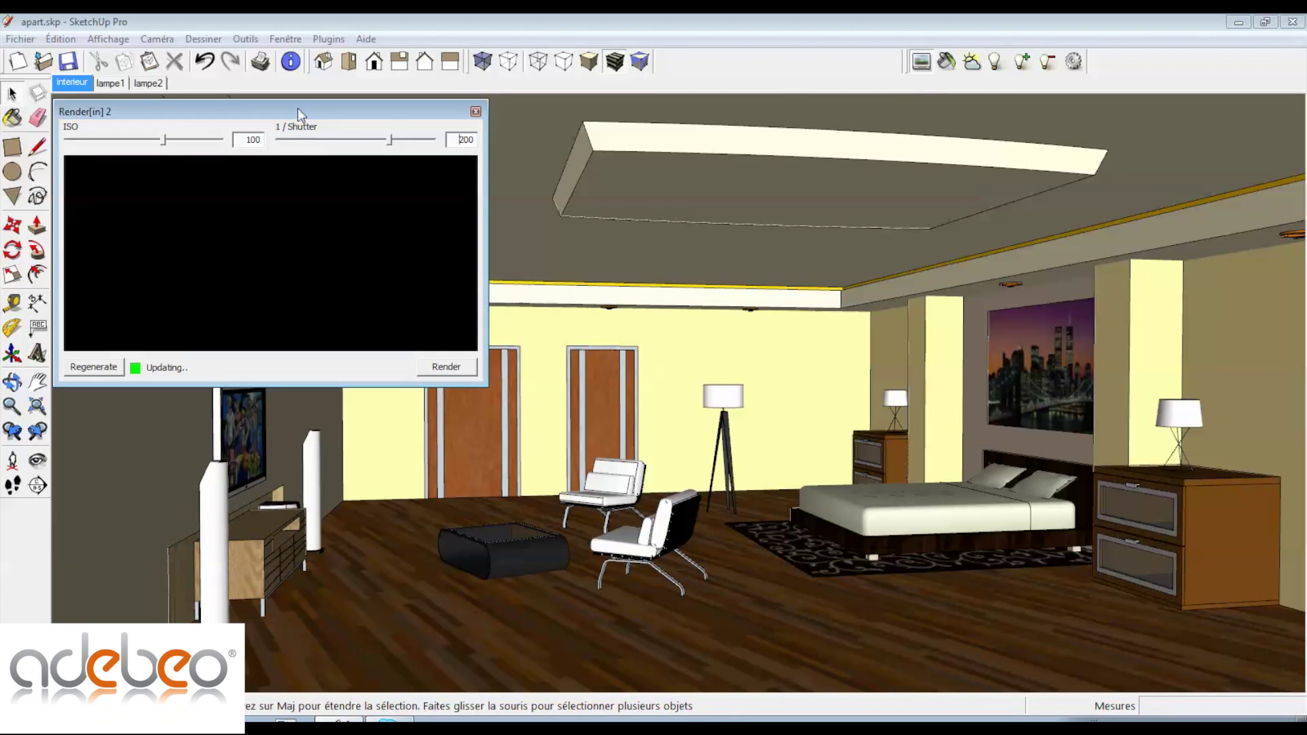
left_click_drag(297, 109, 311, 153)
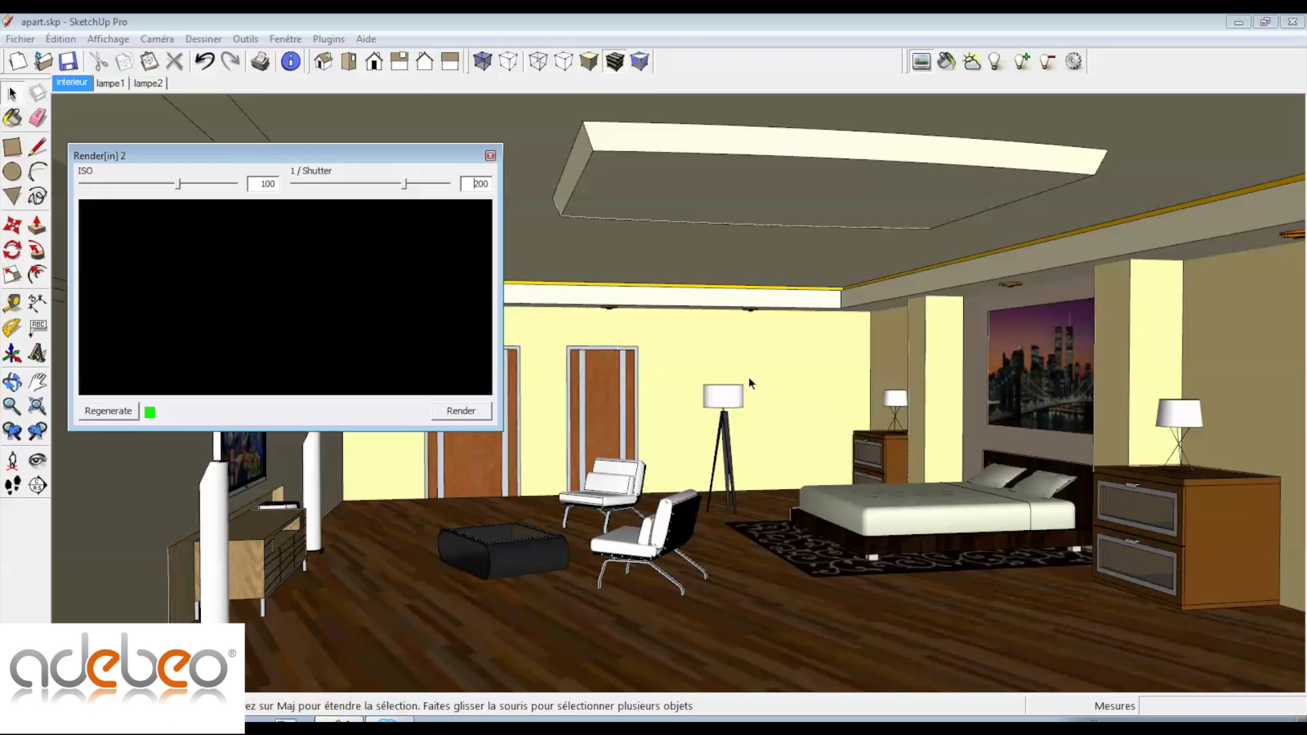
left_click(111, 83)
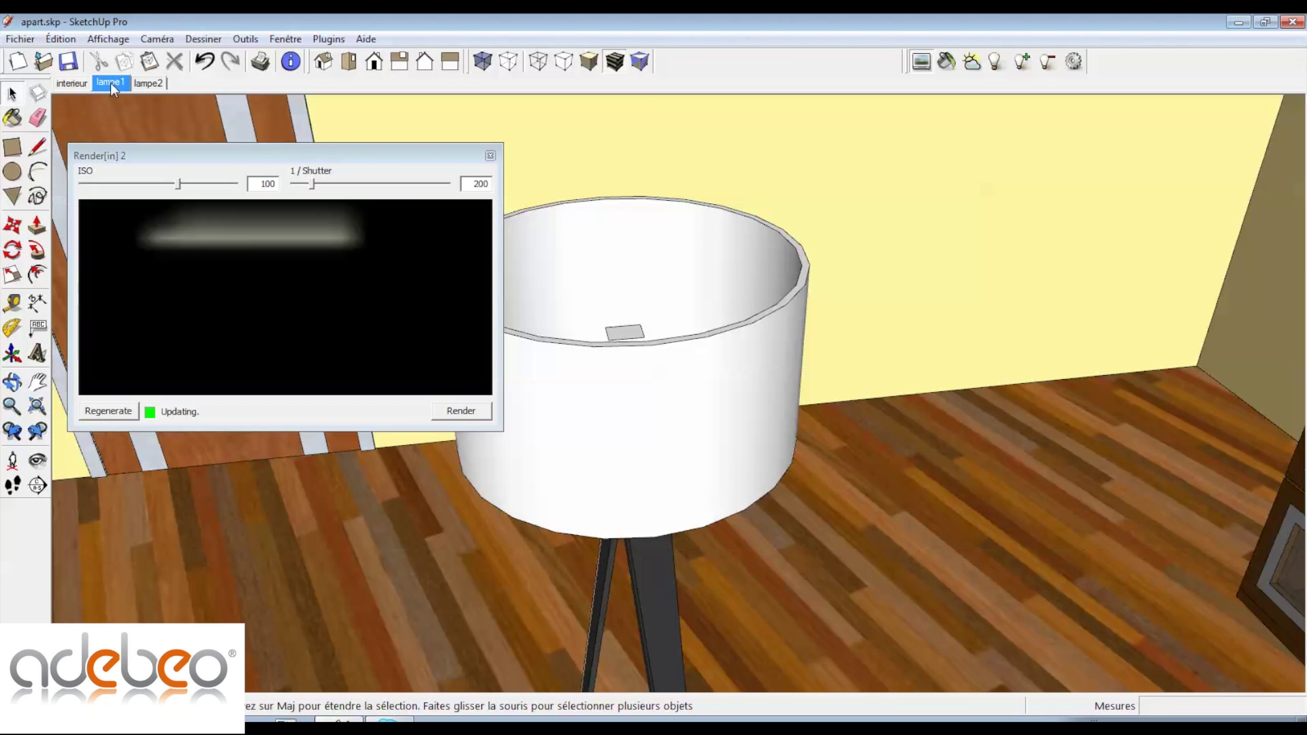
- Group the small face inside the floor lamp's shade and turn it into a Render[in] light
middle_click_drag(713, 423, 753, 438)
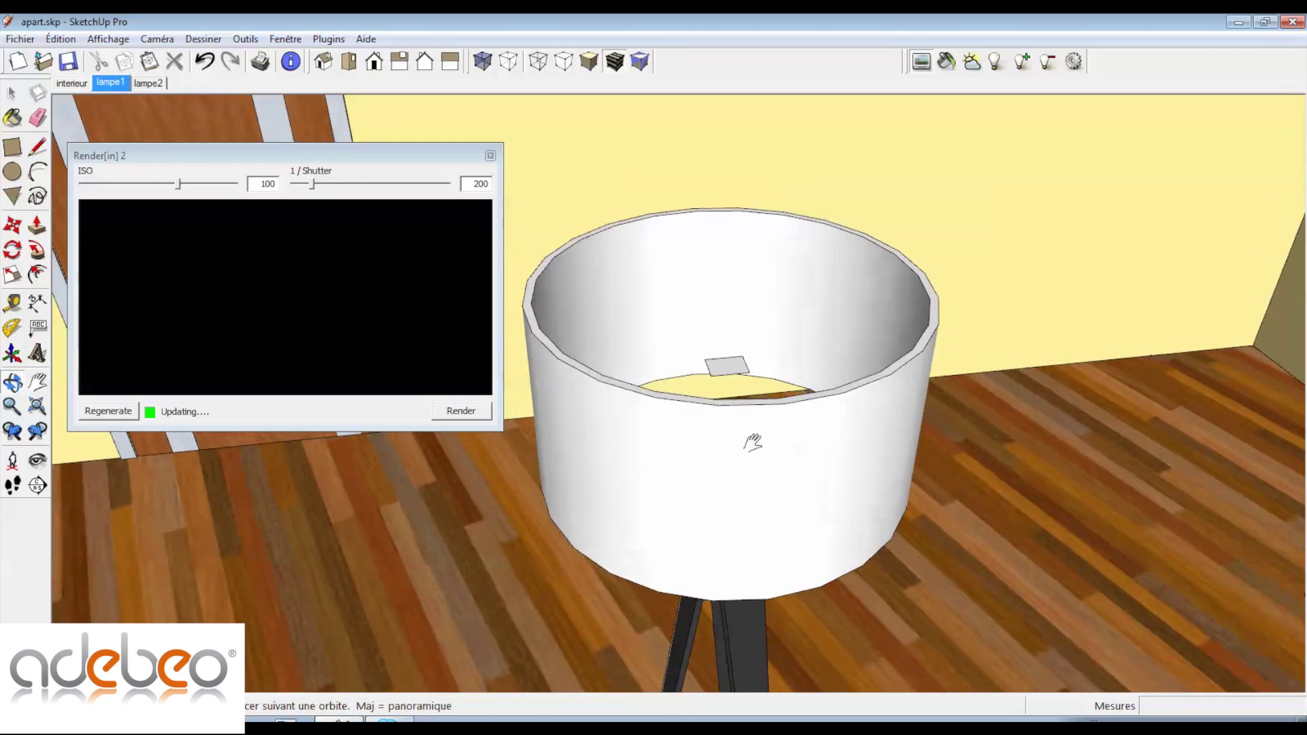
scroll(718, 382, "up", 5)
left_click(730, 353)
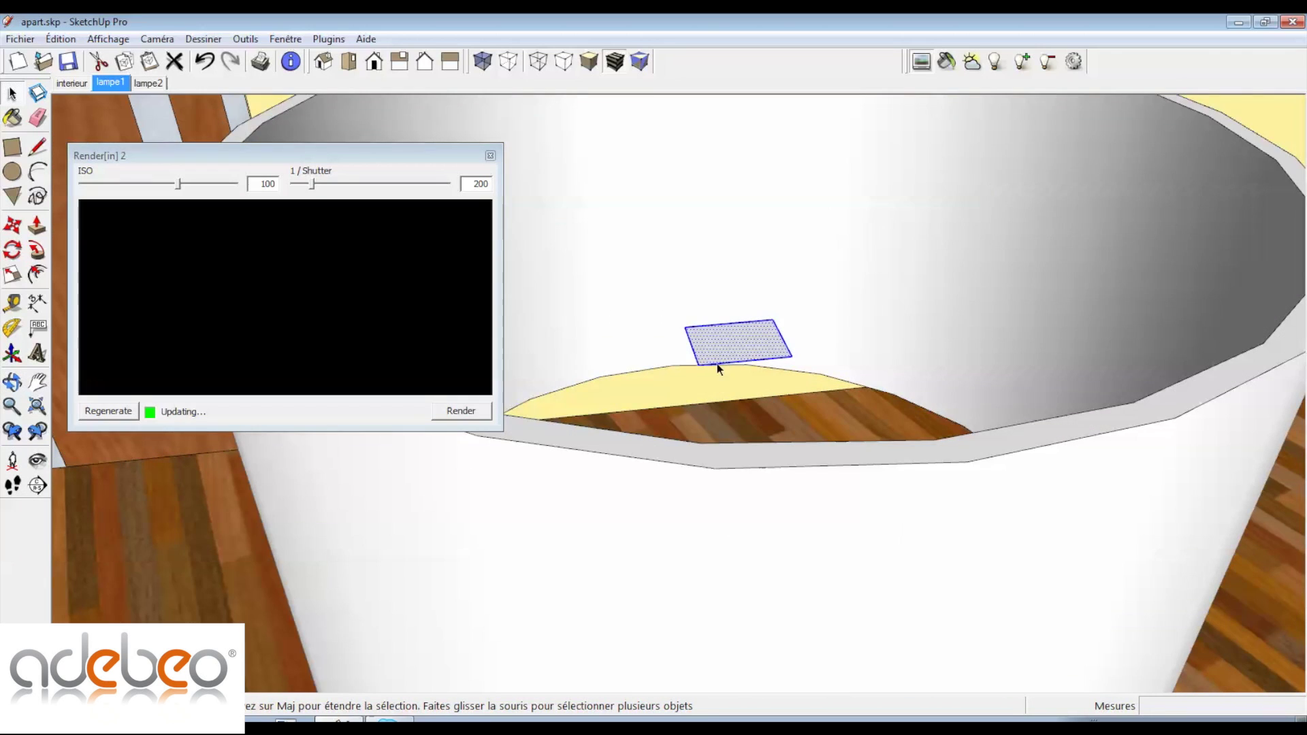
scroll(702, 365, "down", 3)
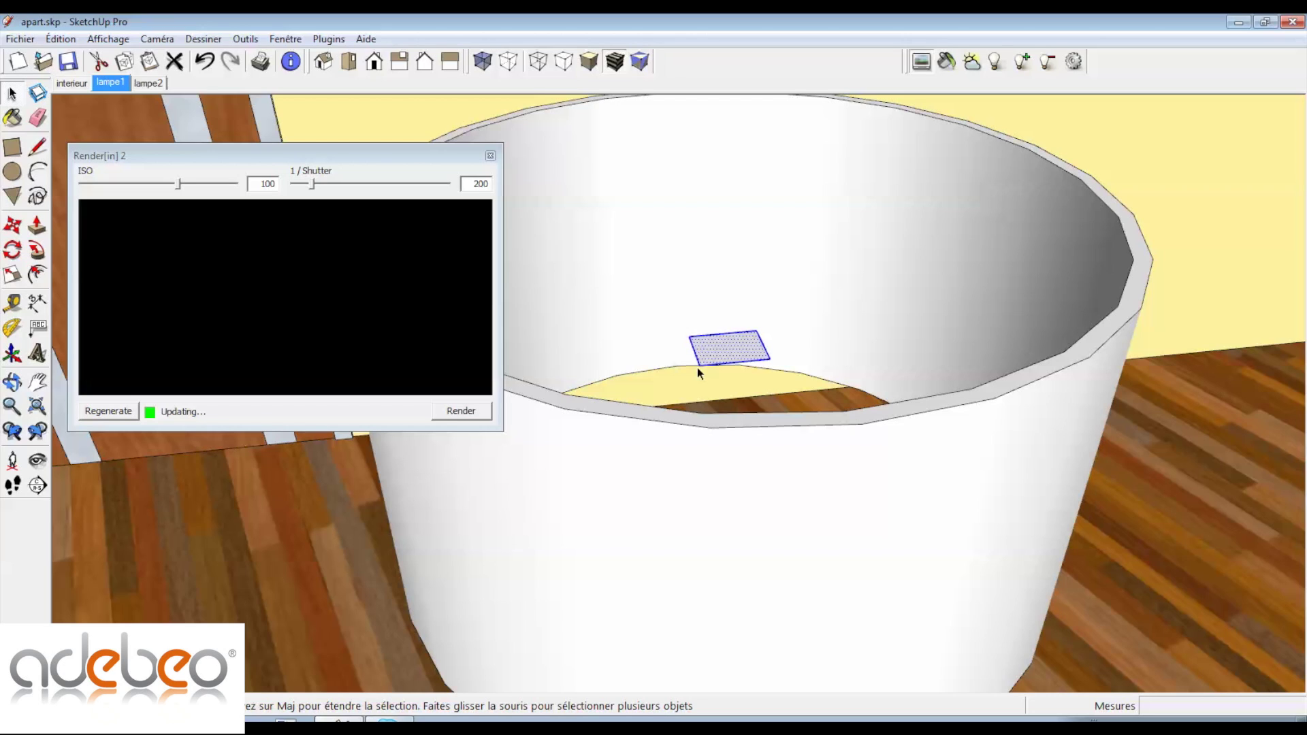
right_click(717, 360)
left_click(804, 498)
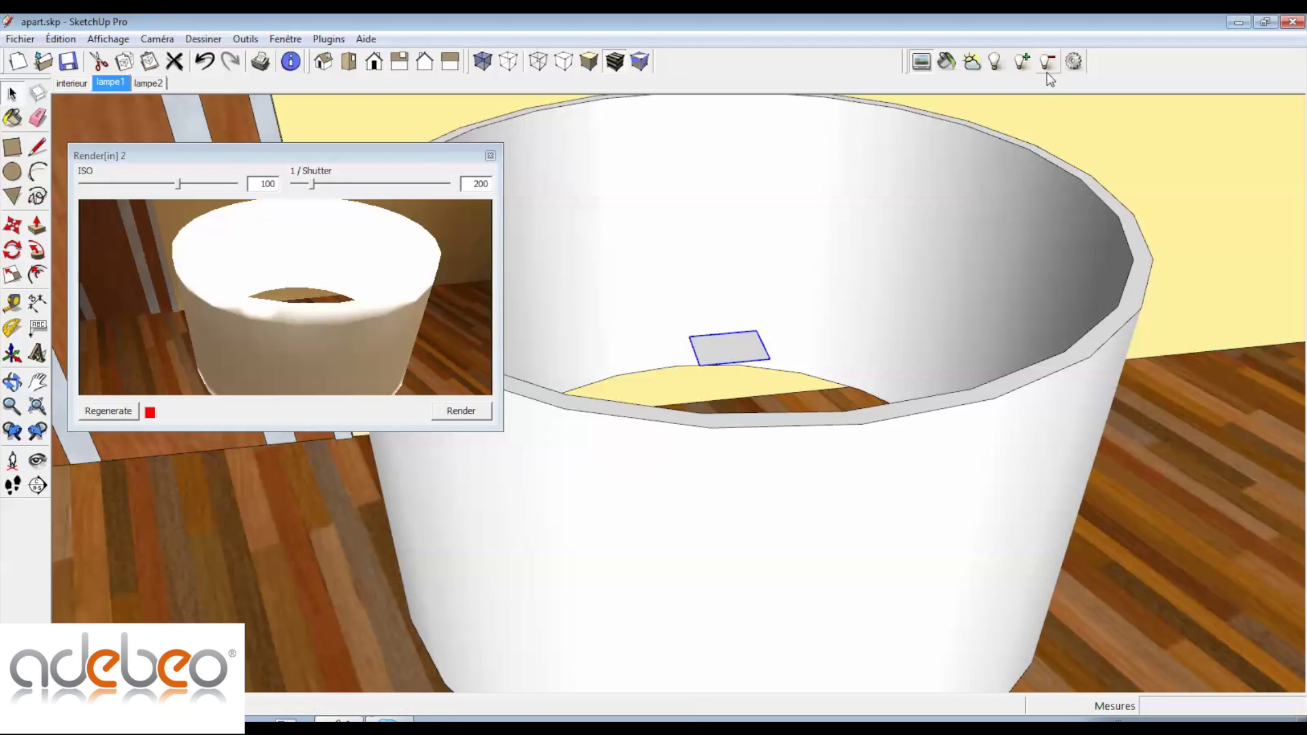
- Return to the interieur scene and open the Render[in] light settings beside the preview
left_click(64, 84)
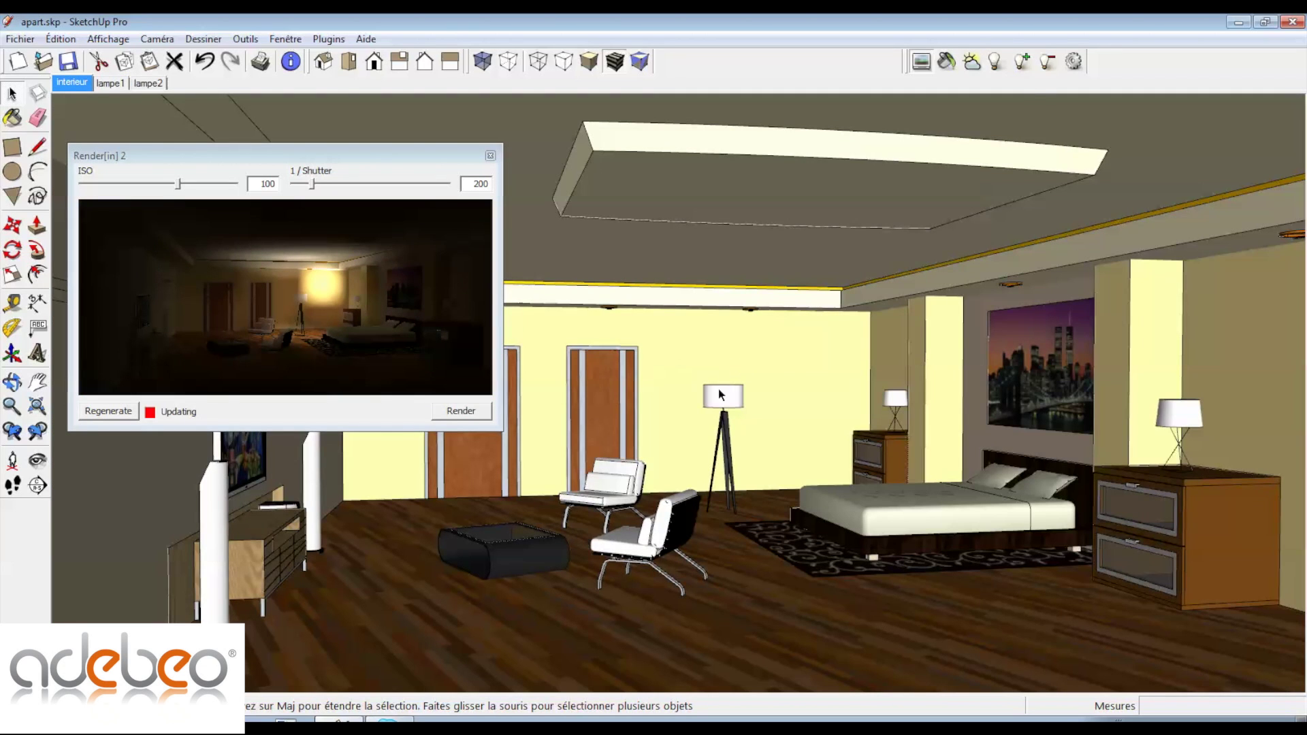
left_click(1000, 62)
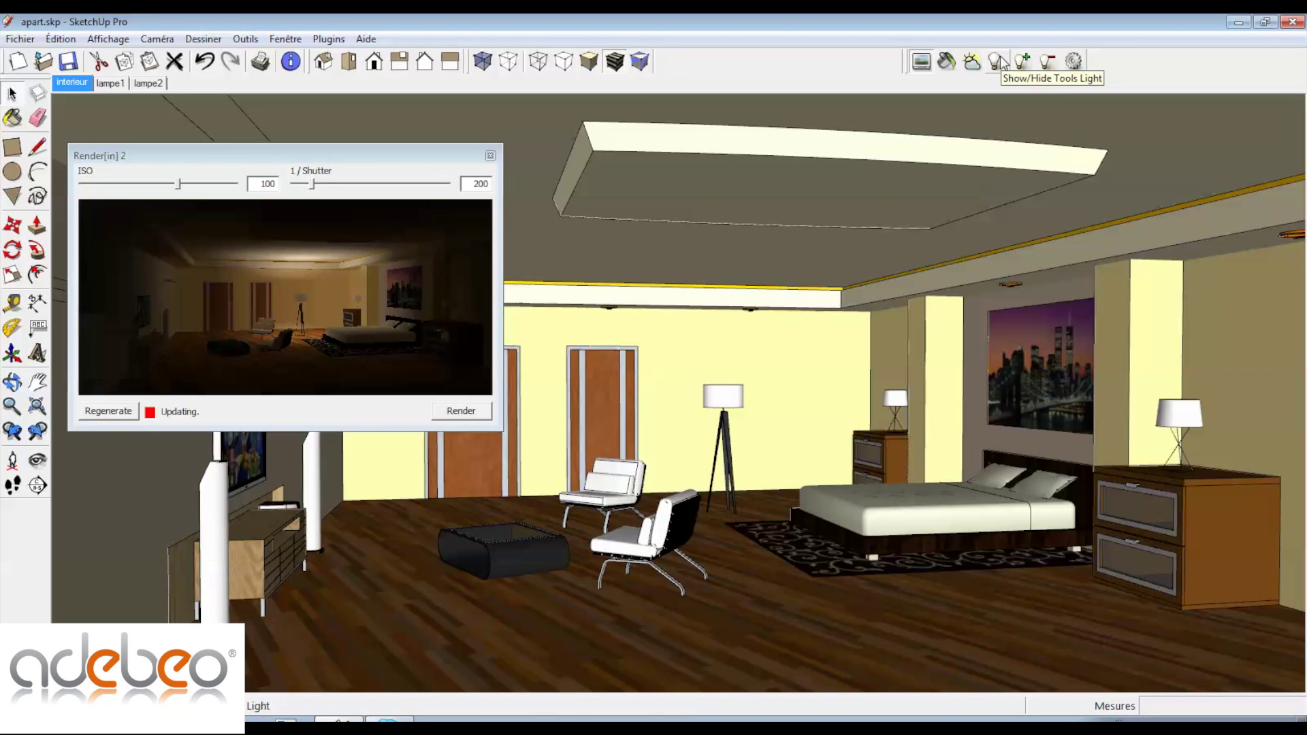
left_click_drag(874, 164, 1001, 196)
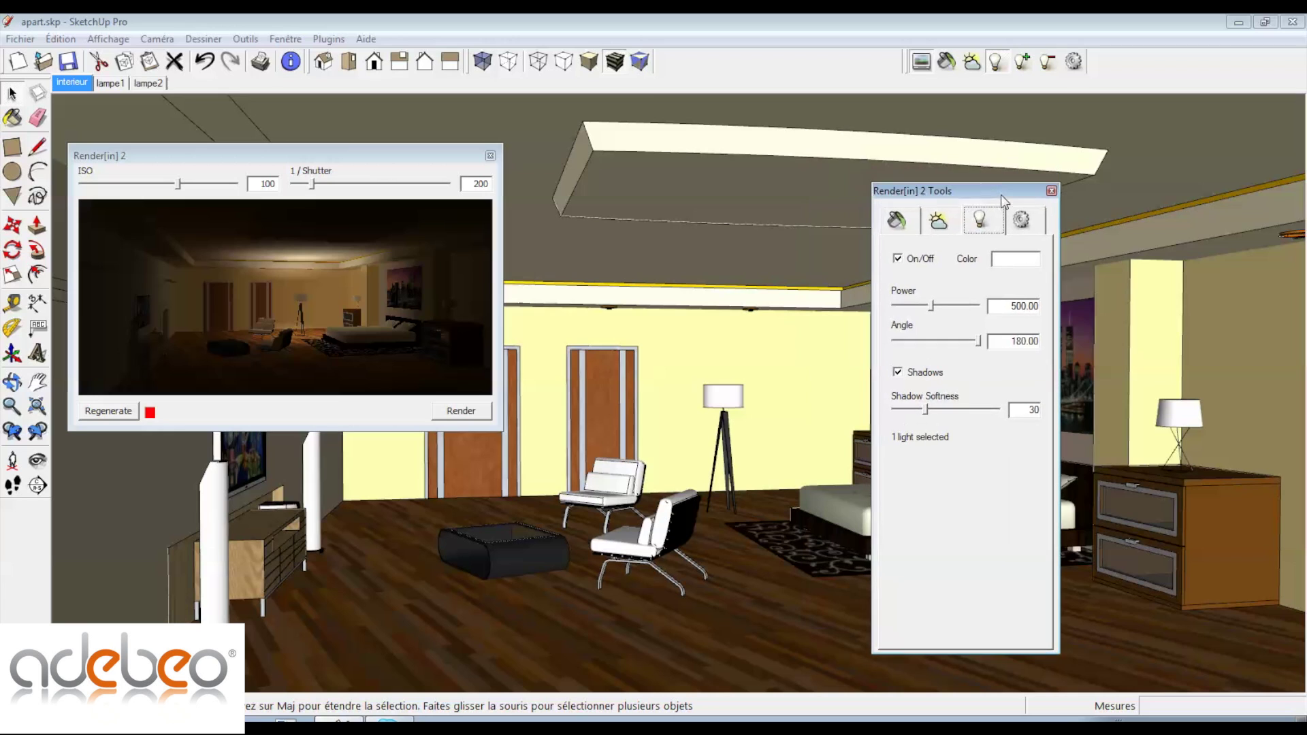
- Set the floor lamp light's color to yellow-orange (RGB 249, 208, 49)
left_click(1016, 259)
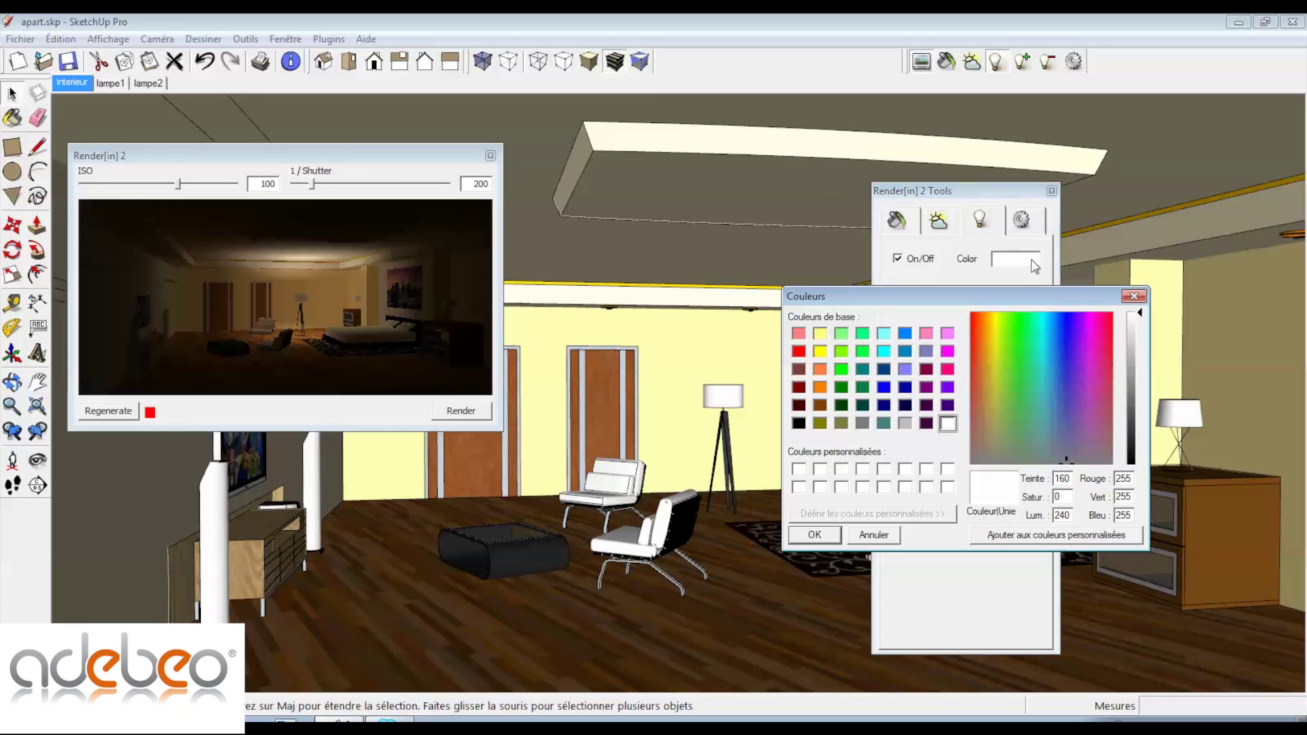
left_click(994, 319)
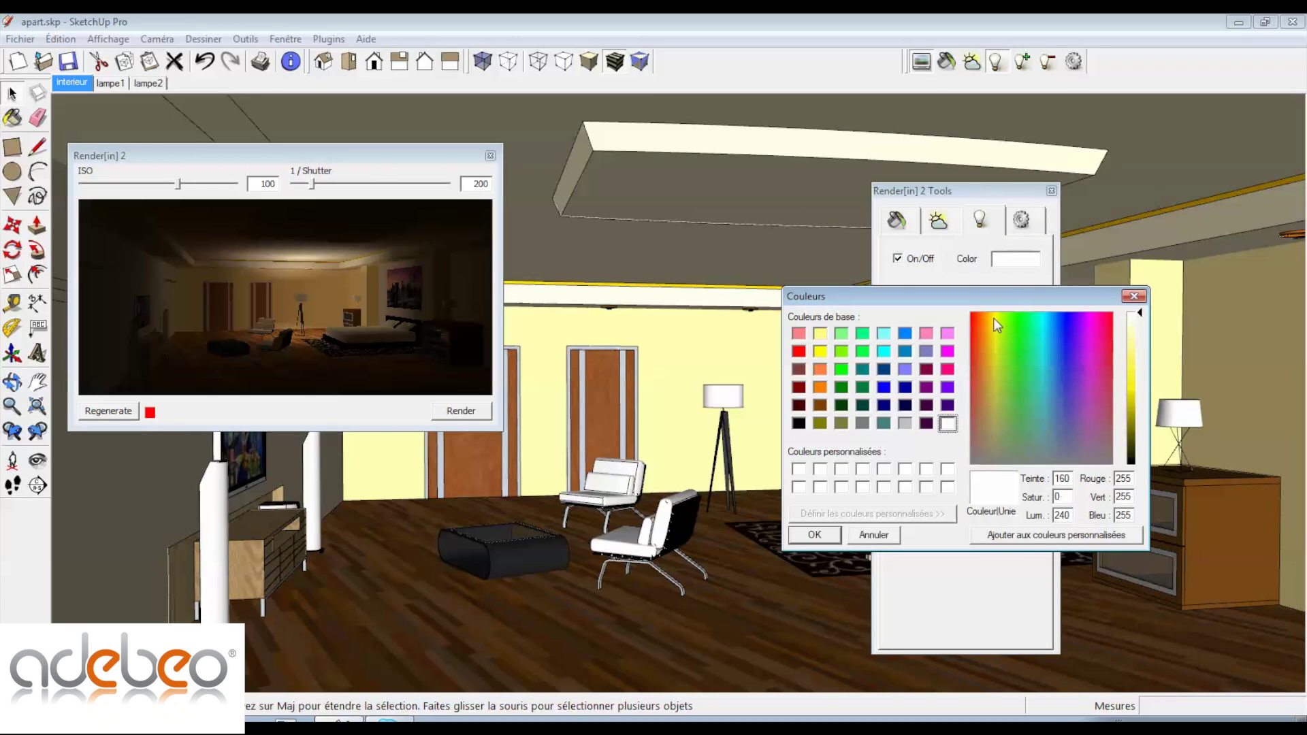
left_click(814, 535)
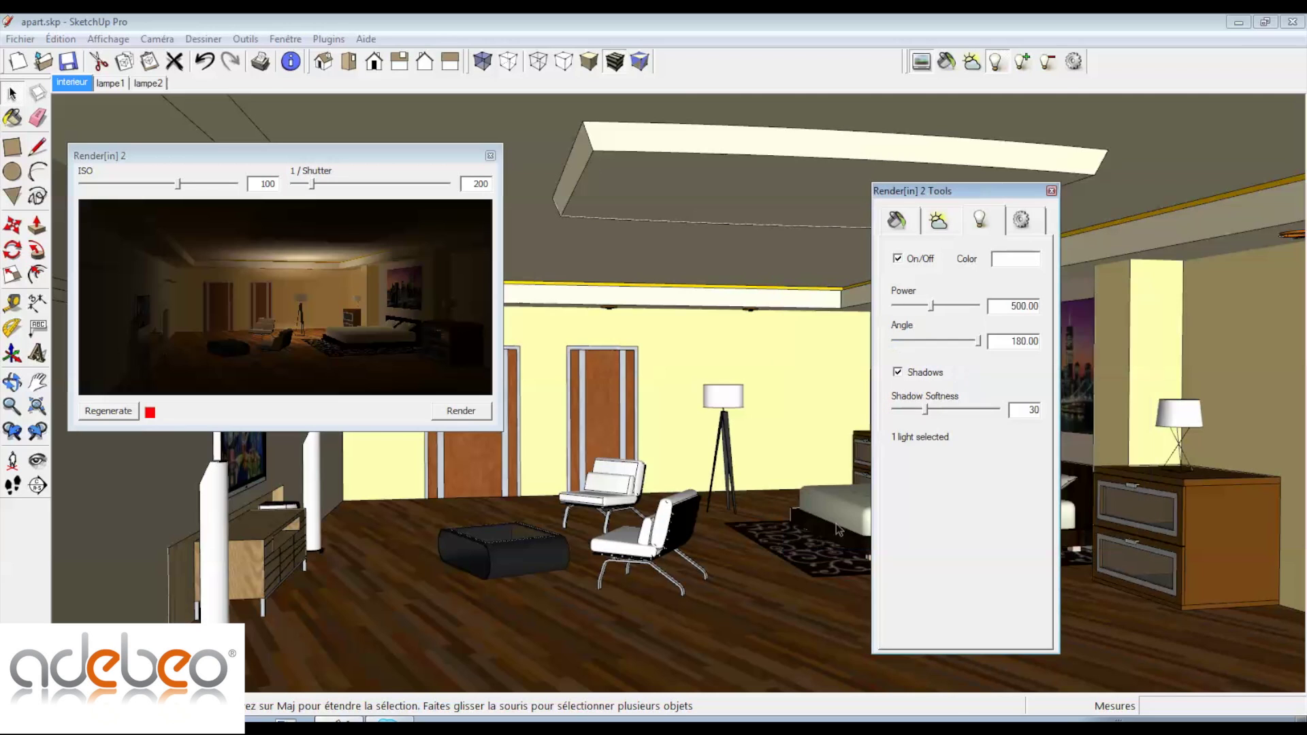
left_click(1018, 262)
left_click(991, 321)
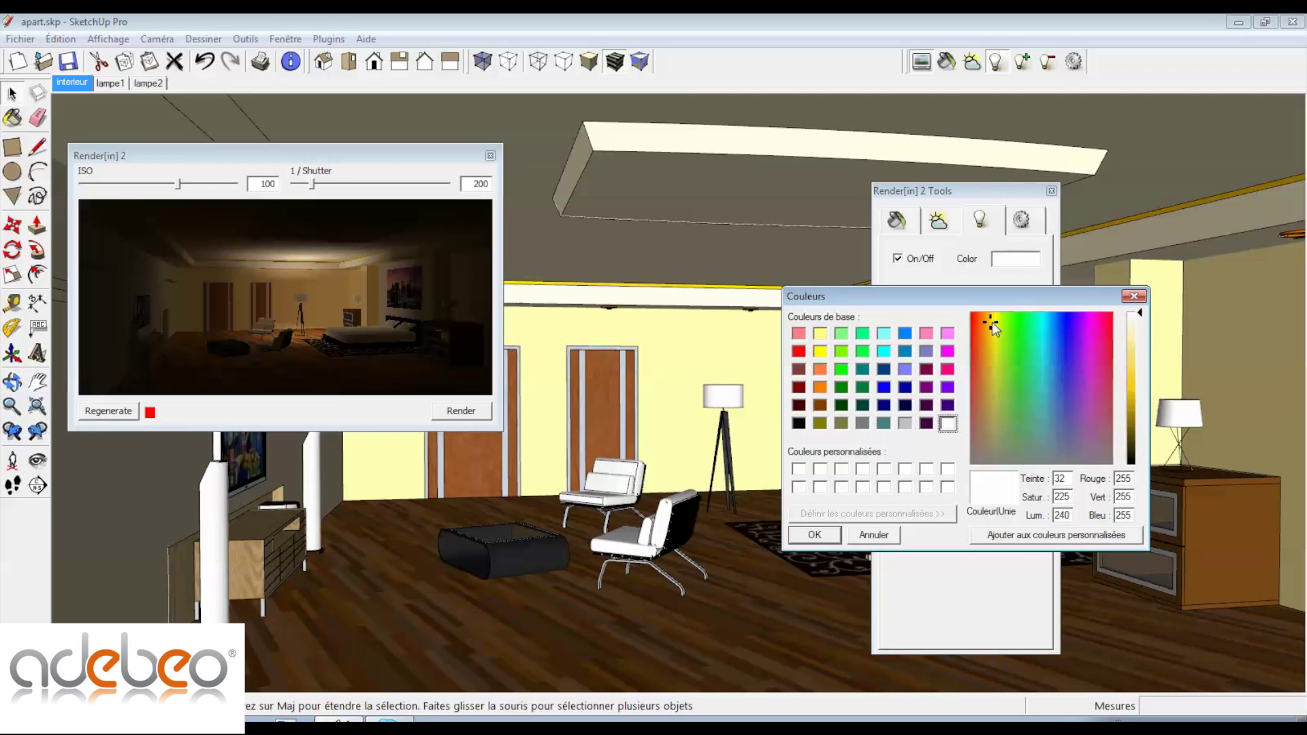
left_click(1133, 376)
left_click(815, 535)
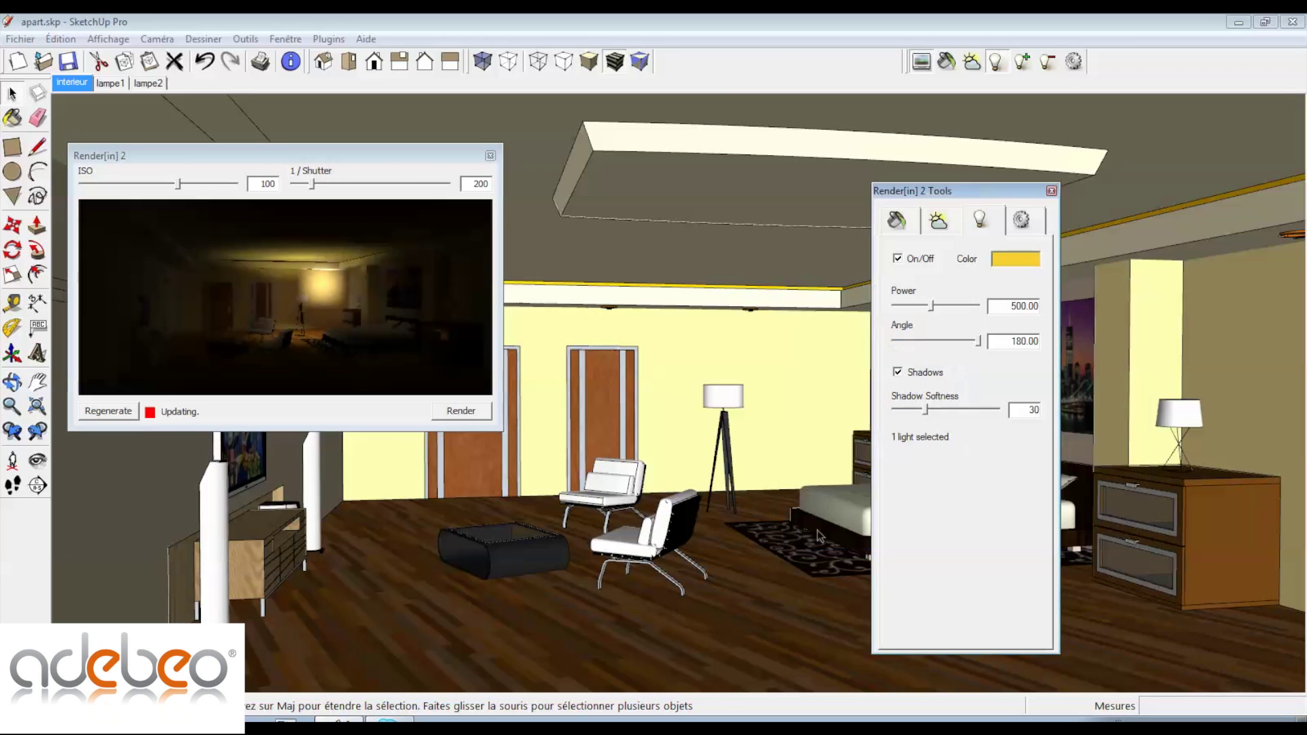
- Restore the floor lamp light's color to white by raising its luminance to 240
left_click(1015, 259)
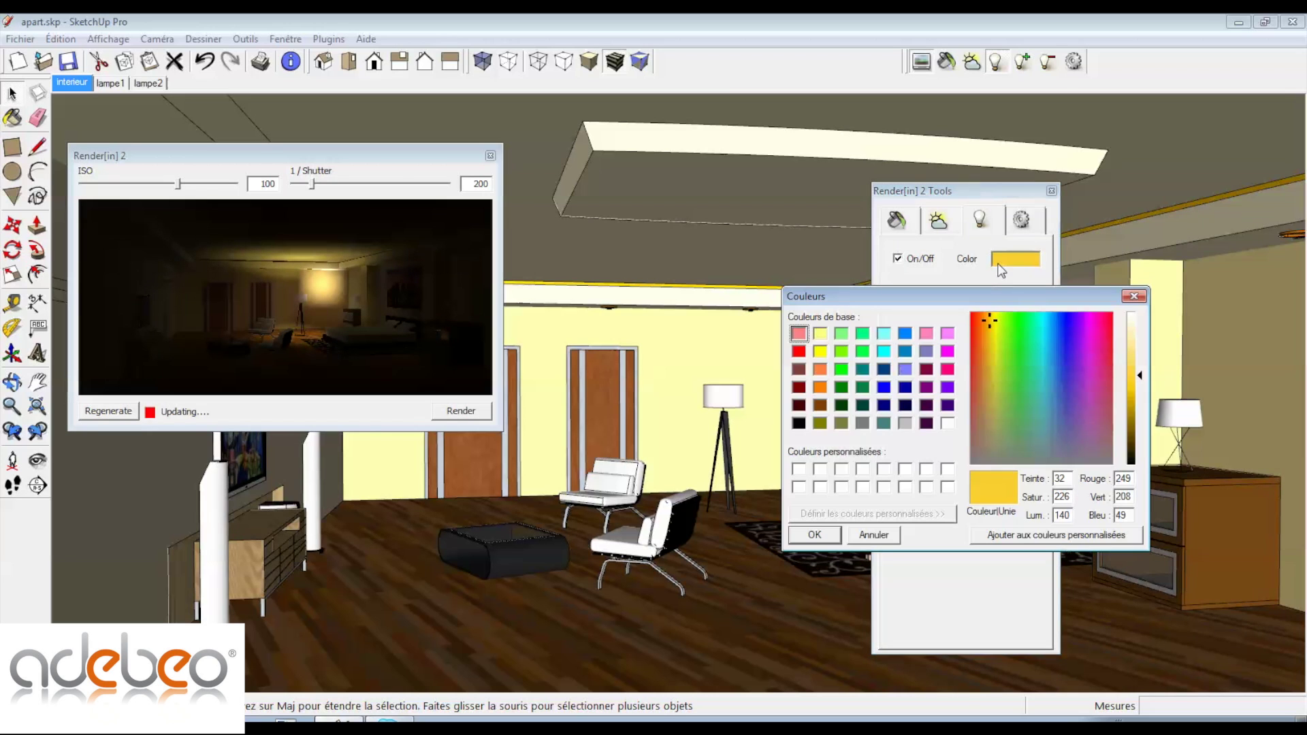
left_click_drag(1144, 378, 1138, 314)
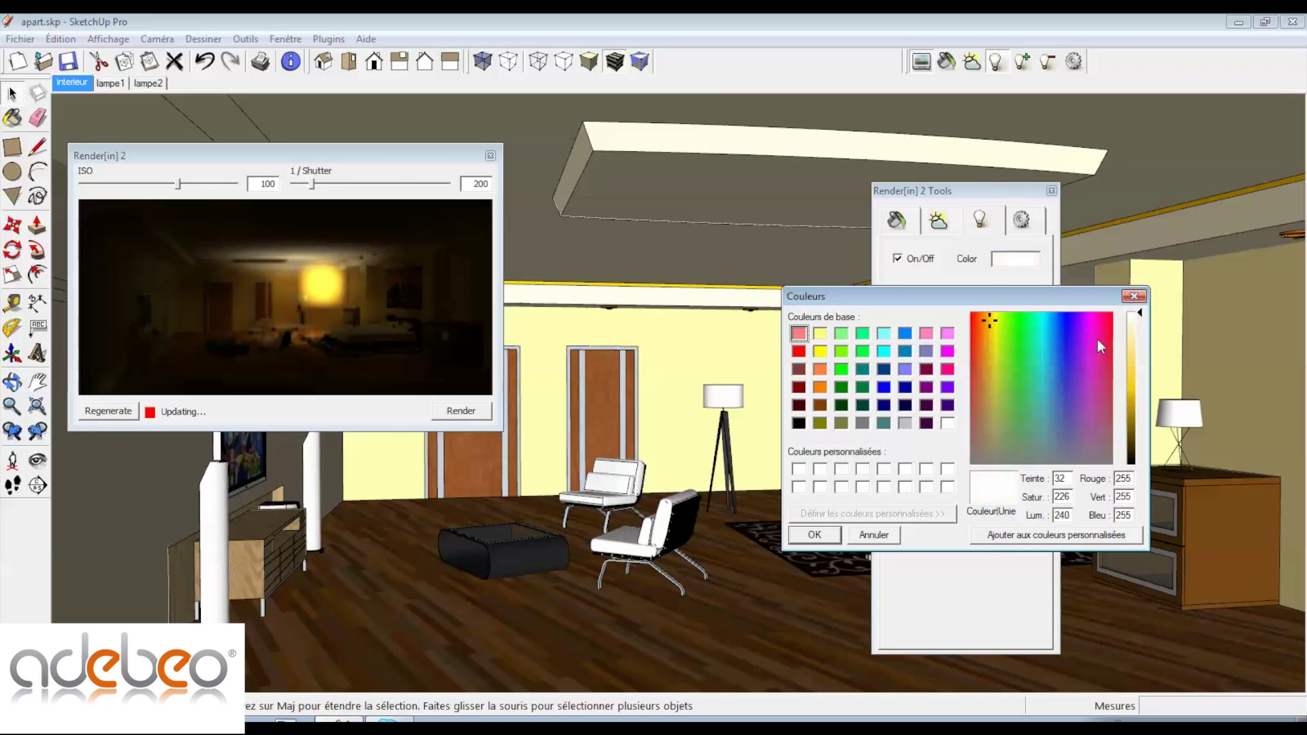
left_click(816, 534)
- Set the floor lamp light's power to 100 and regenerate the preview
left_click_drag(1010, 307, 1066, 306)
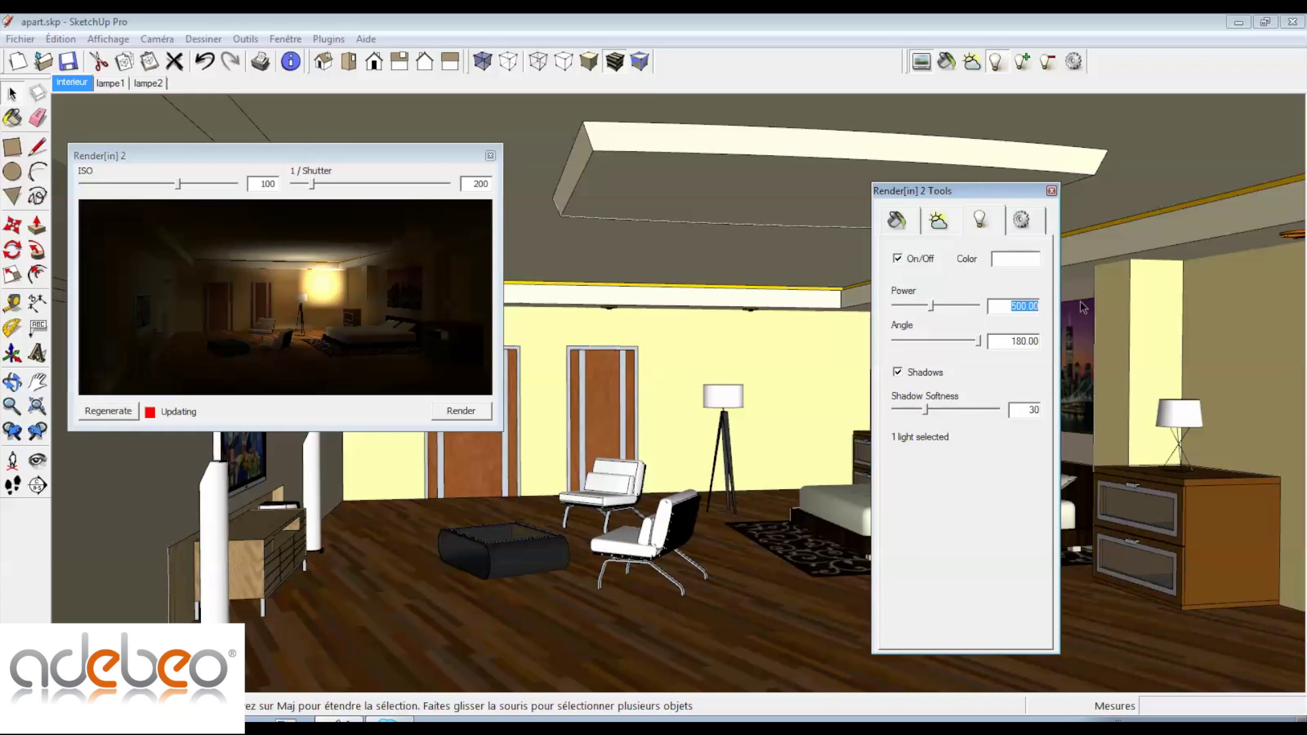
type("100")
key("Return")
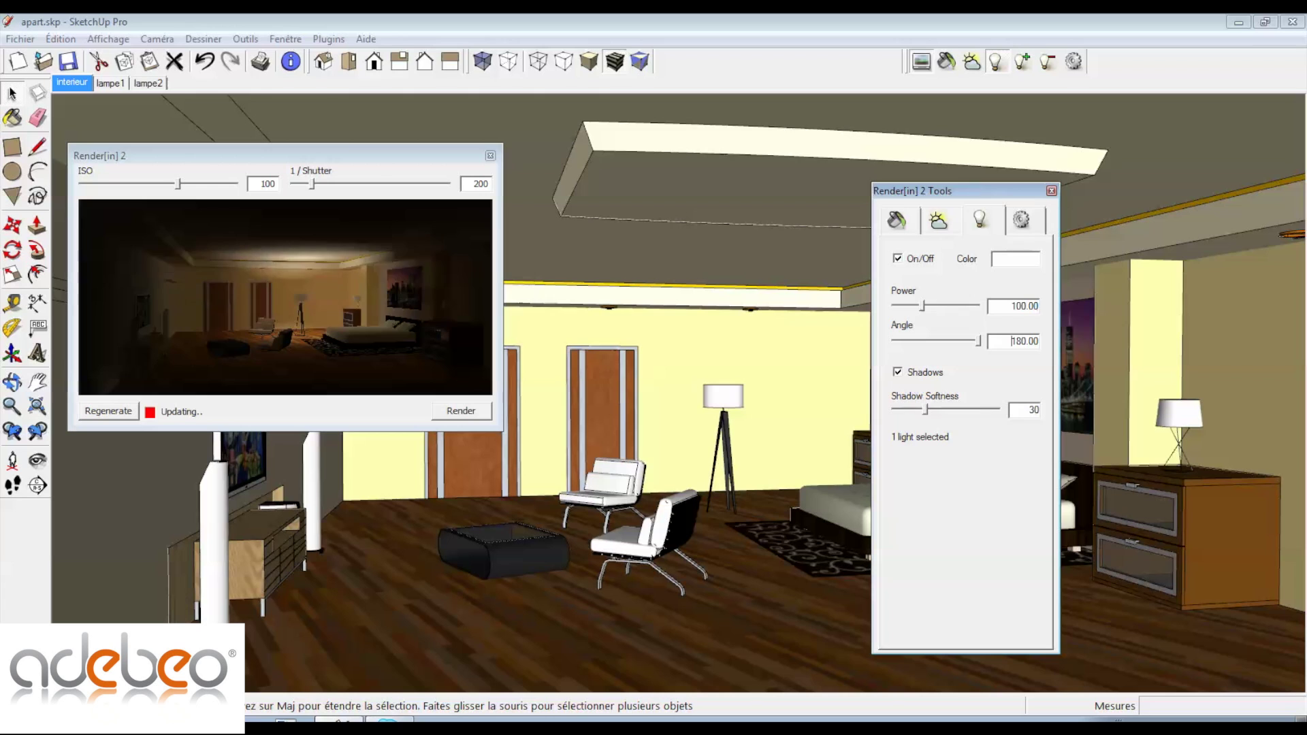
left_click(122, 413)
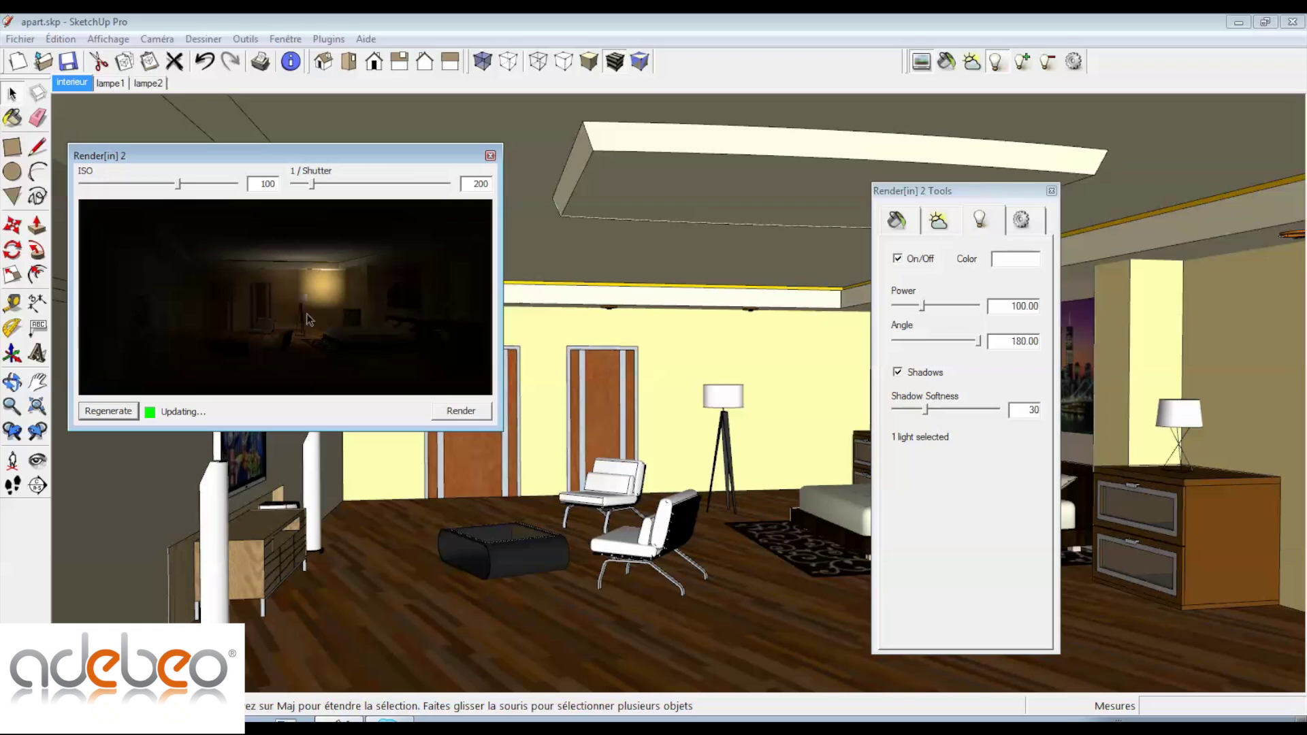
- Raise the floor lamp light's power to 1000
double_click(1034, 306)
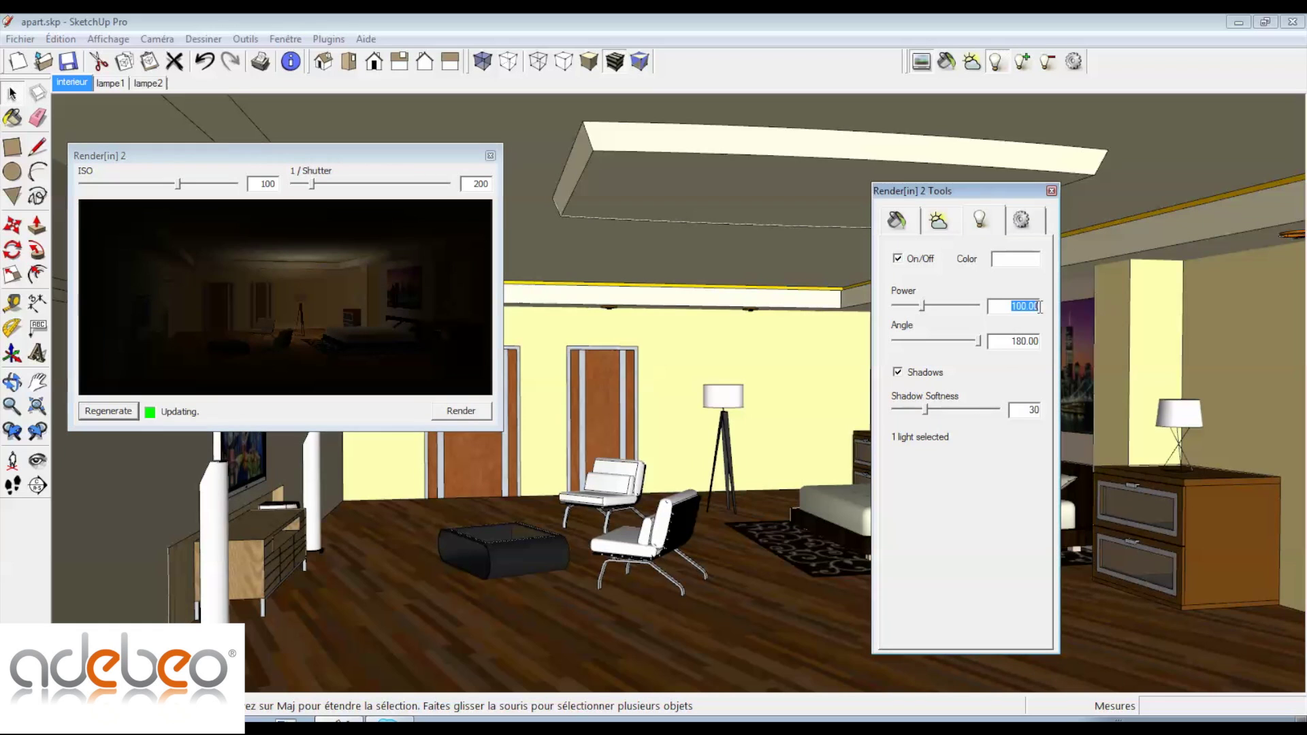
type("100")
key("Return")
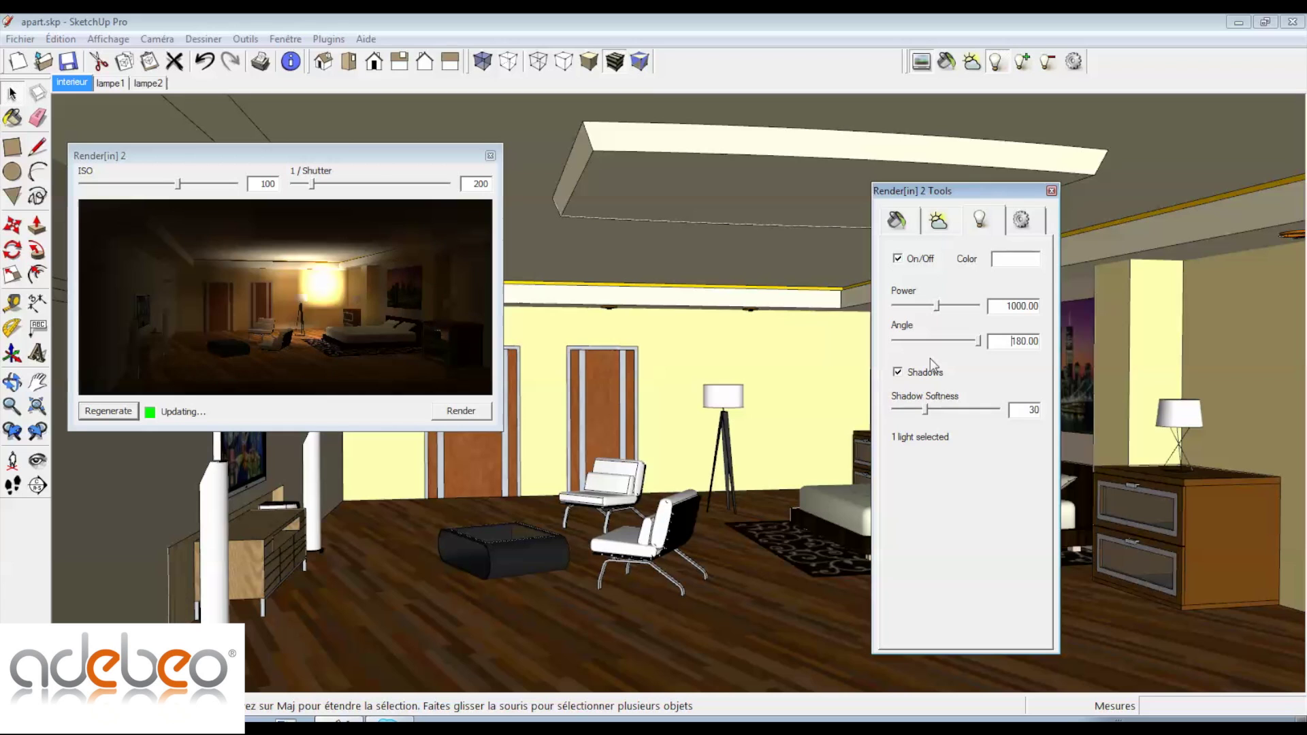
- Set the floor lamp light's power to 500
double_click(1015, 306)
type("500")
key("Return")
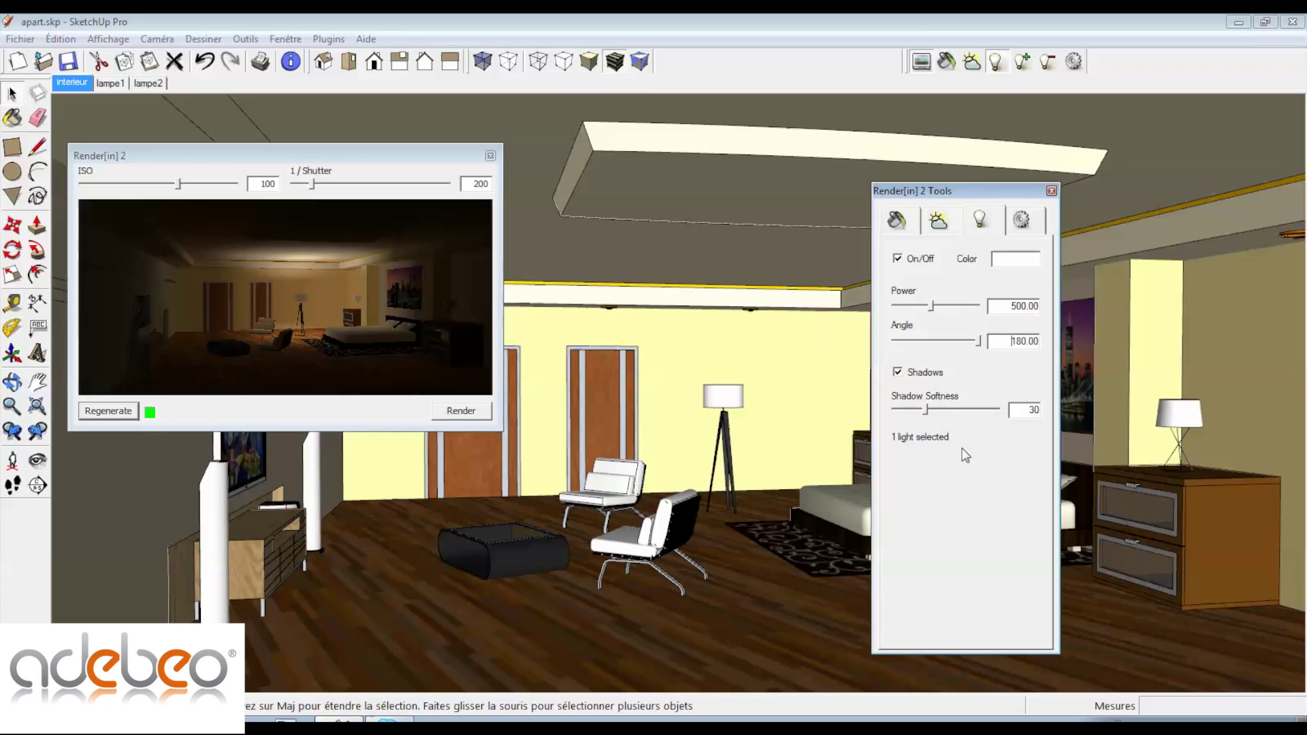
- Try shadow softness values of 0 and 100 on the floor lamp light
left_click(897, 373)
left_click_drag(925, 411, 881, 407)
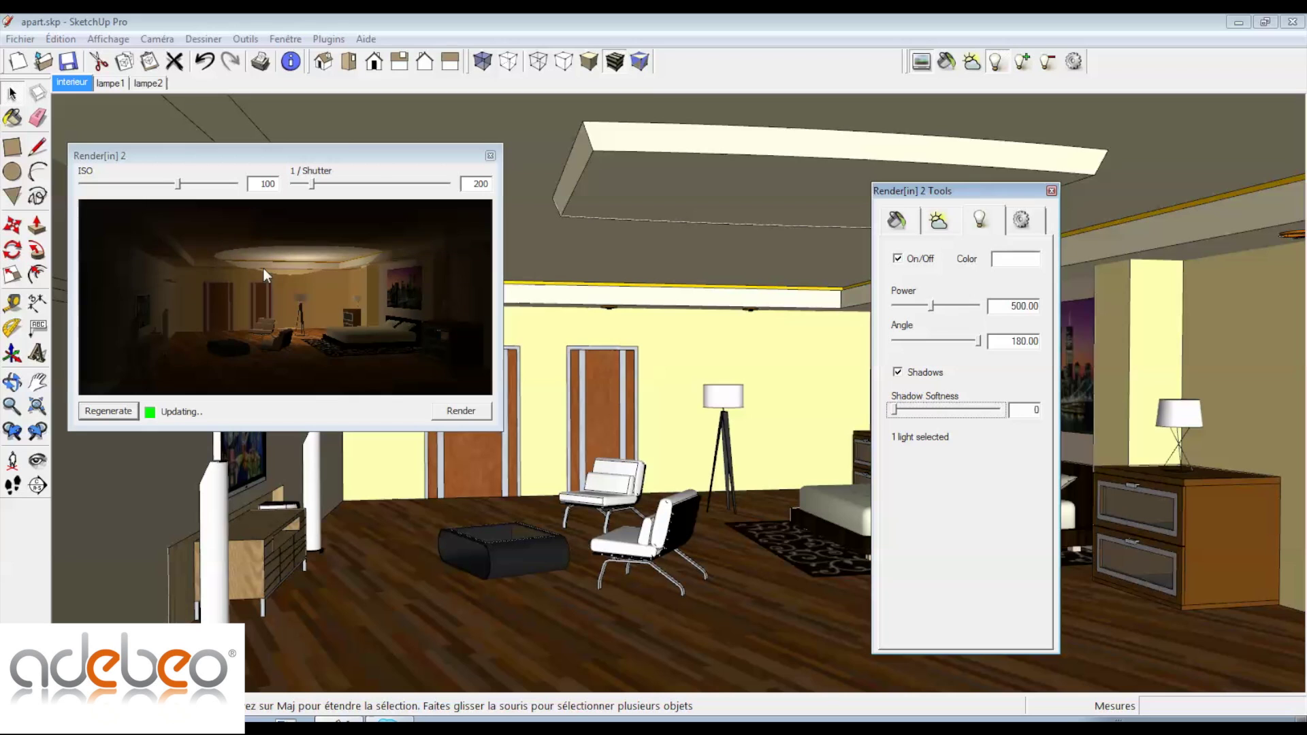
left_click_drag(895, 411, 1001, 412)
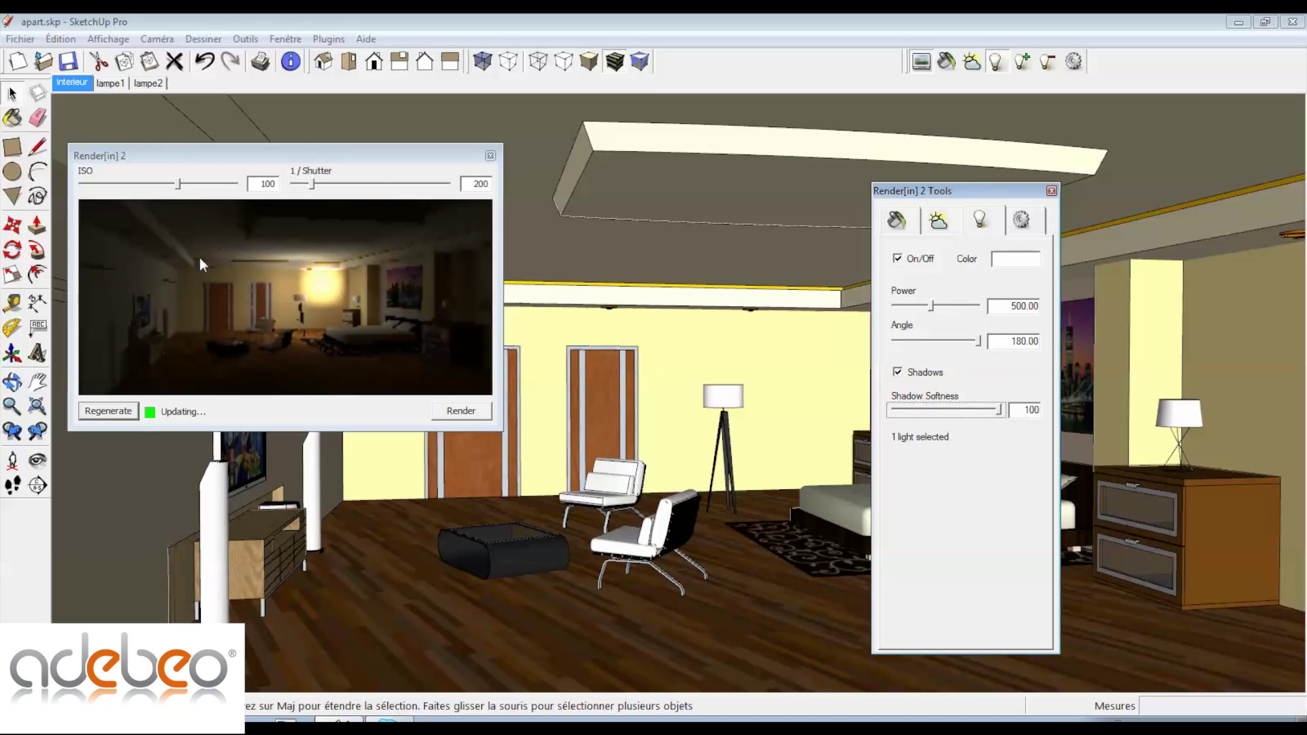
- Set the floor lamp light's shadow softness to 20
double_click(1025, 409)
type("20")
key("Tab")
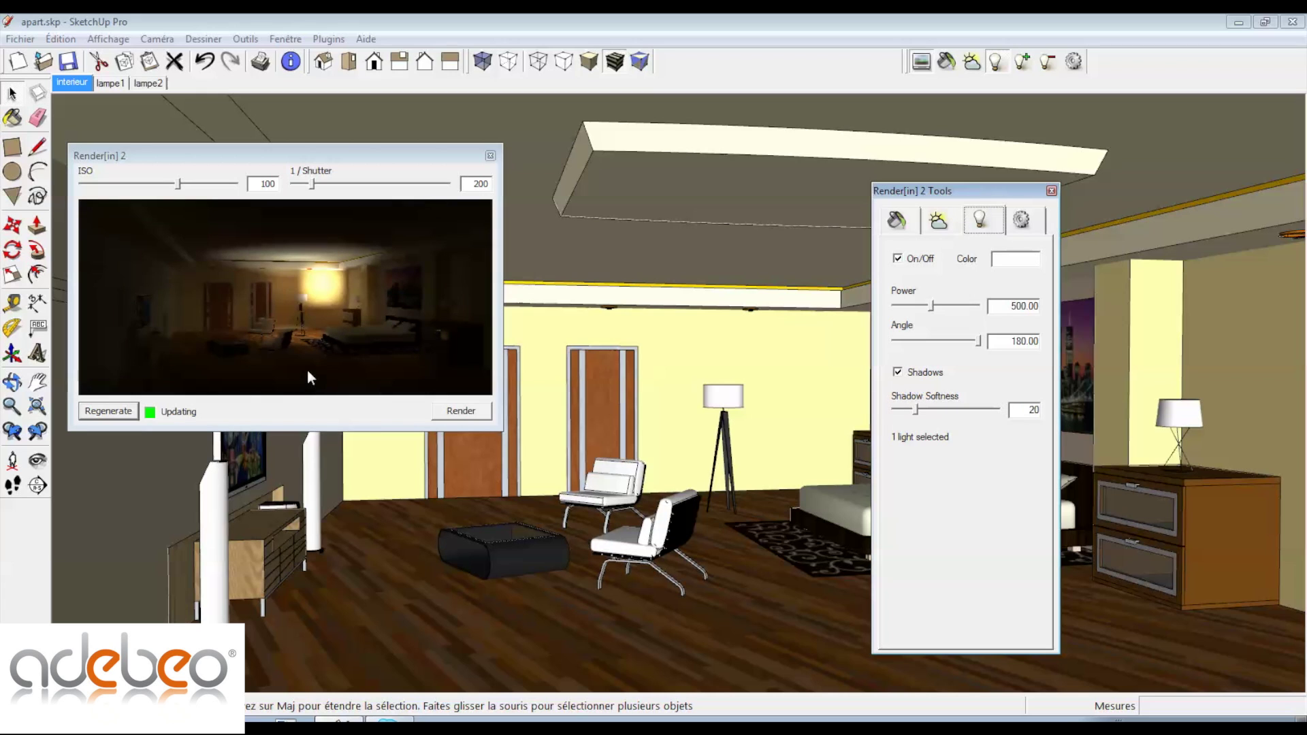
- Switch to the lampe2 scene and open the bedside lamp for editing, keeping the light settings clear of it
left_click_drag(1015, 194, 846, 207)
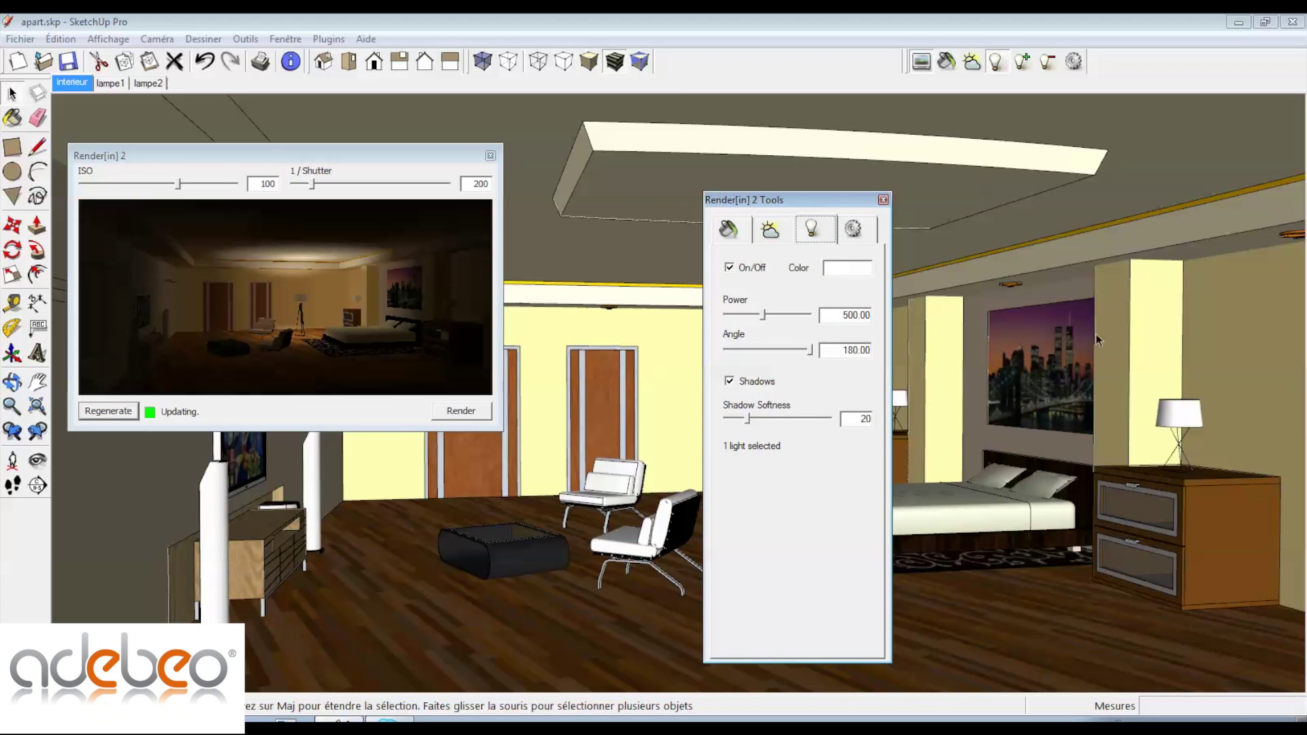
left_click(159, 87)
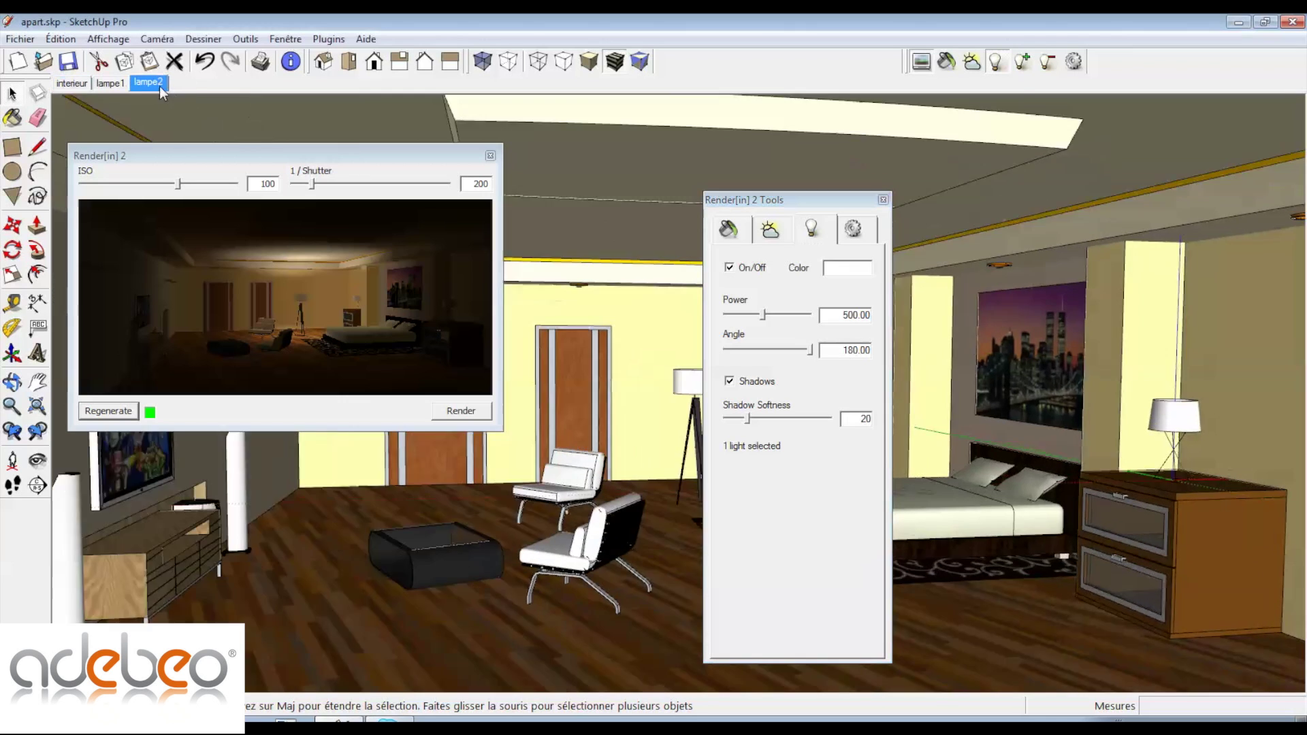
left_click_drag(787, 196, 1219, 119)
double_click(947, 455)
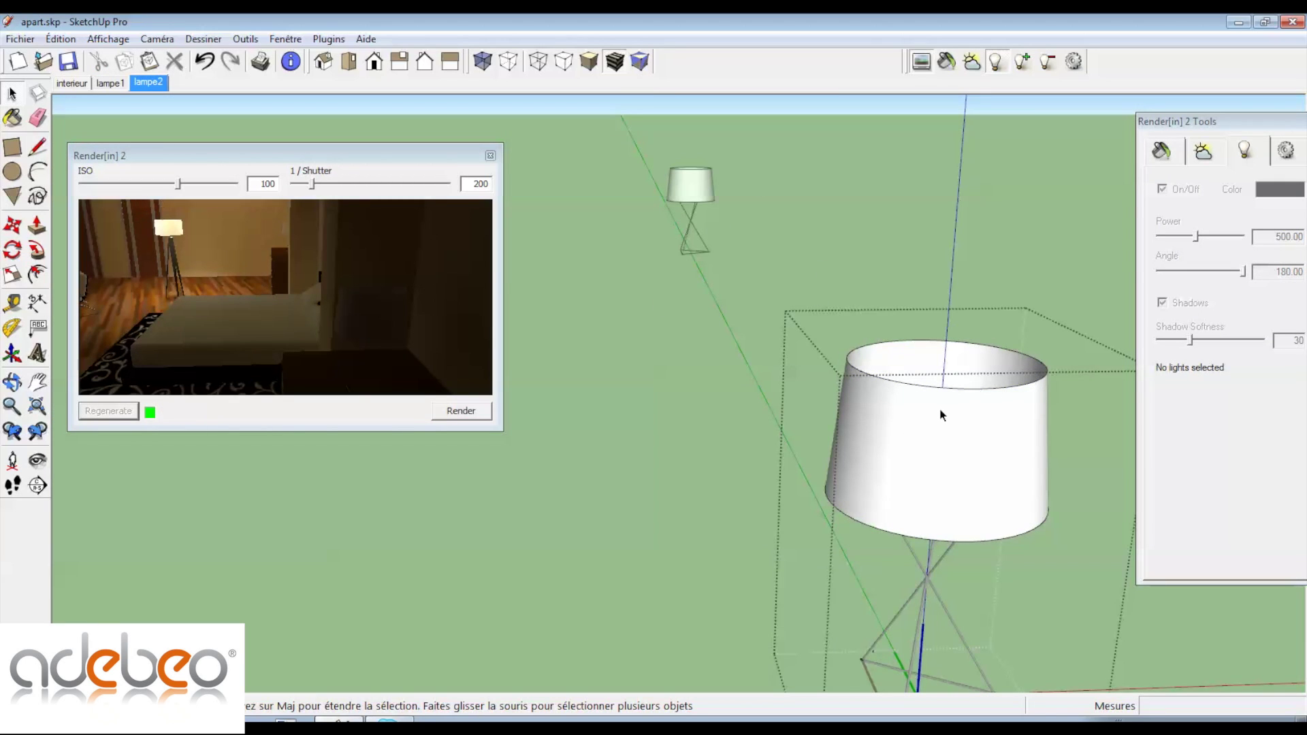
- Group the small face inside the bedside lamp's shade and add a Render[in] light to it
middle_click_drag(979, 414, 892, 374)
right_click(845, 388)
left_click(916, 534)
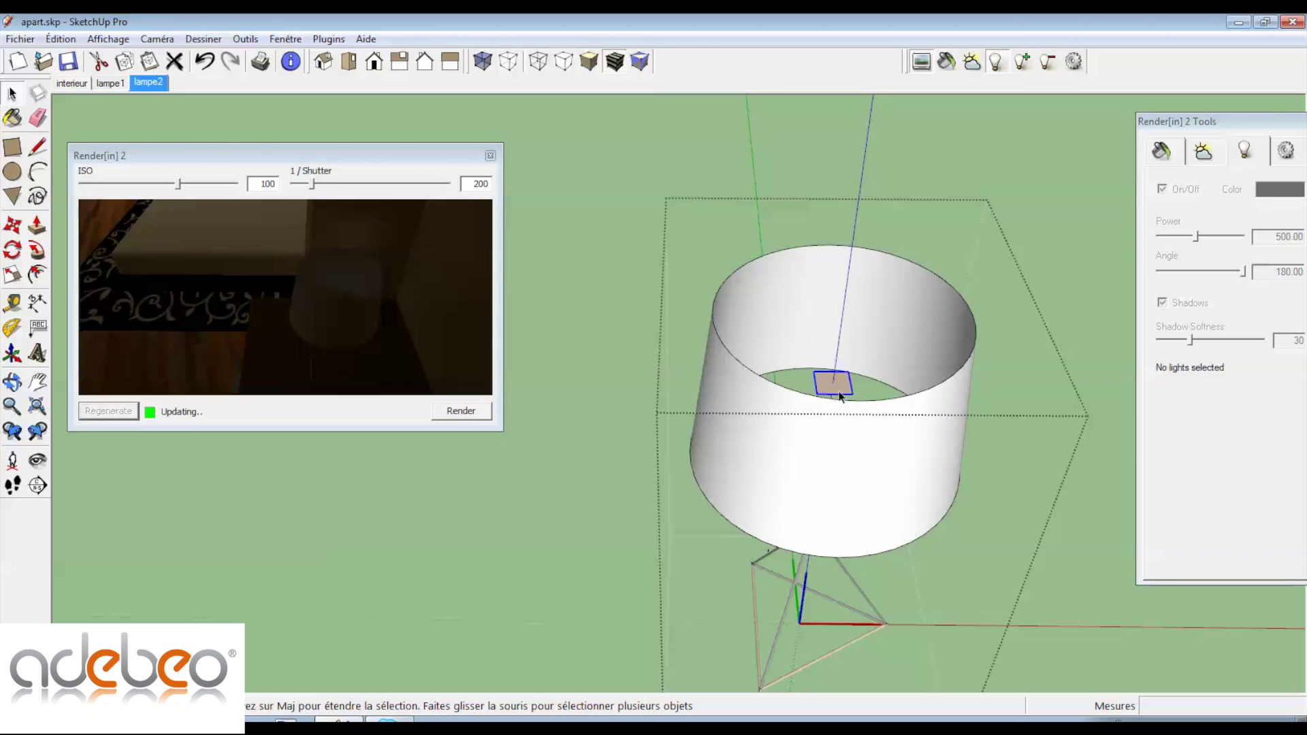
left_click(1022, 61)
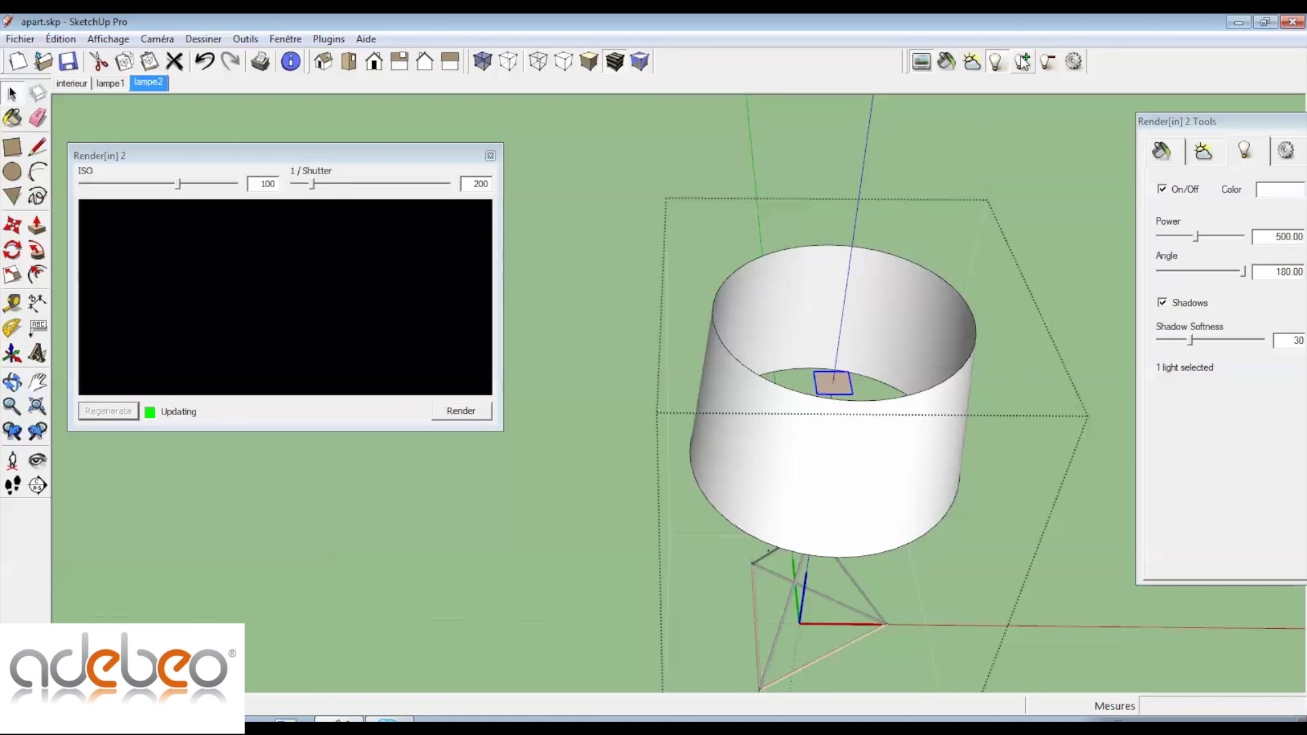
- Set the bedside lamp light's power to 250 and its shadow softness to 20
left_click_drag(1222, 126, 1056, 130)
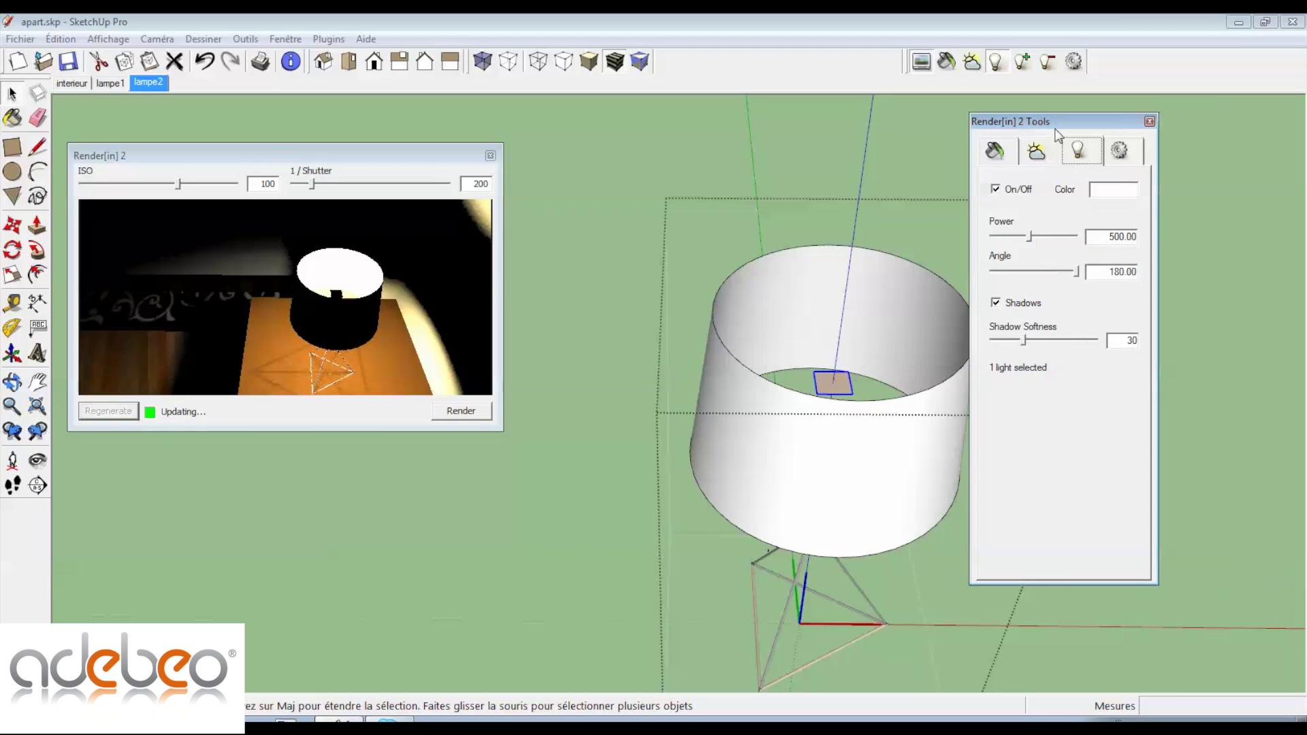
left_click_drag(1125, 236, 1083, 238)
type("250")
left_click_drag(1120, 340, 1138, 341)
type("20")
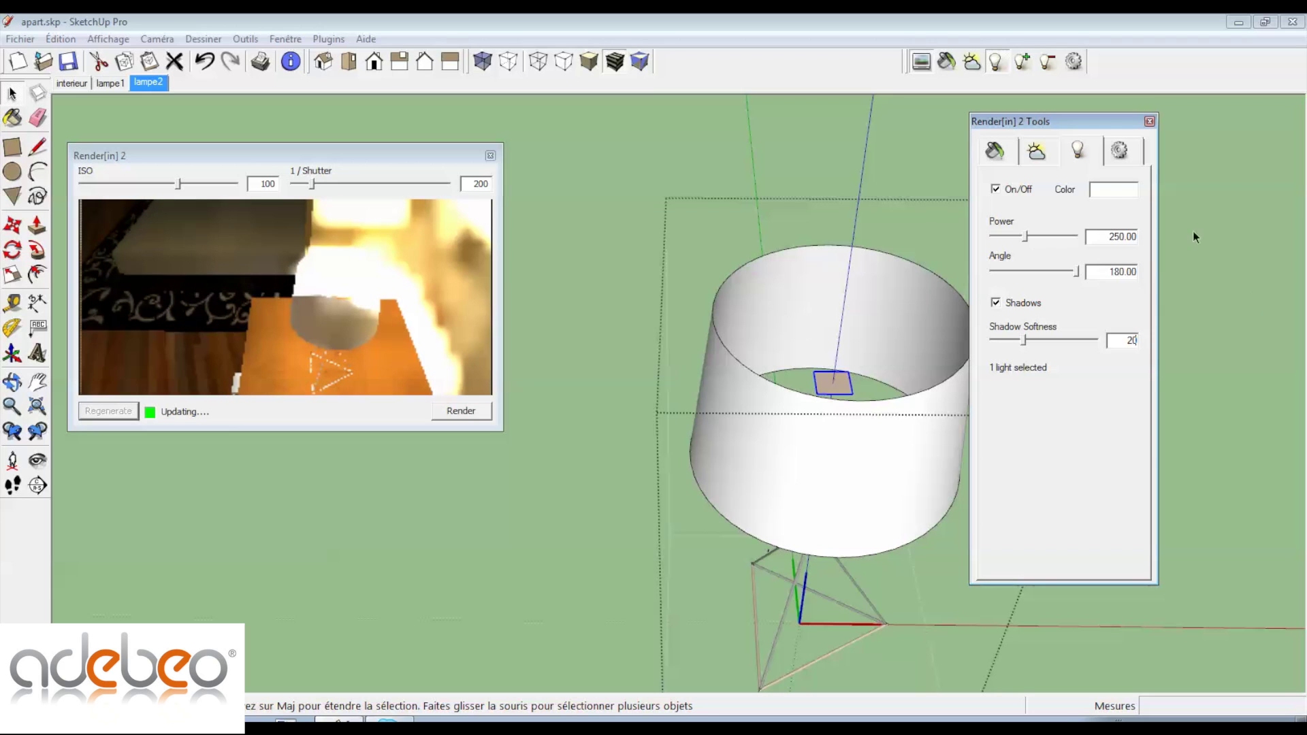
- Set the bedside lamp light's color to a pale yellow with red 250, green 251 and blue 215
left_click(1116, 189)
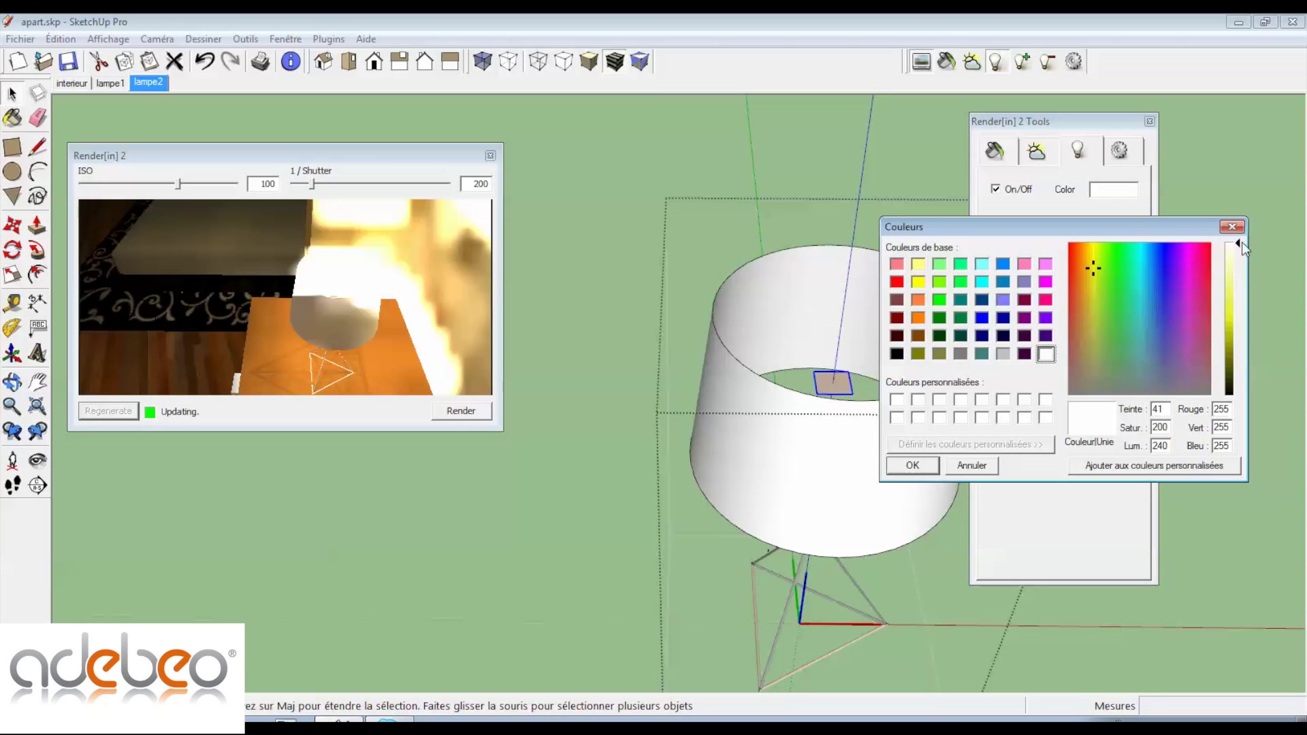
left_click_drag(1238, 248, 1238, 259)
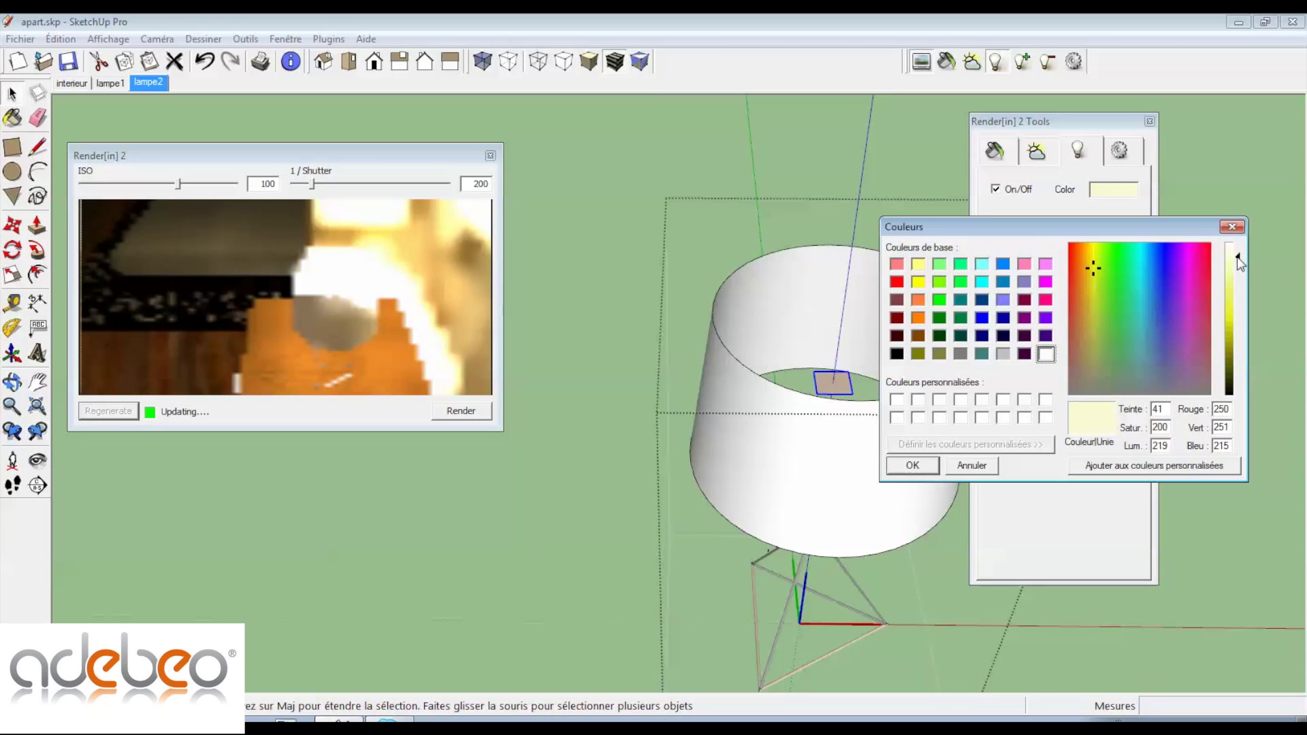
left_click(925, 472)
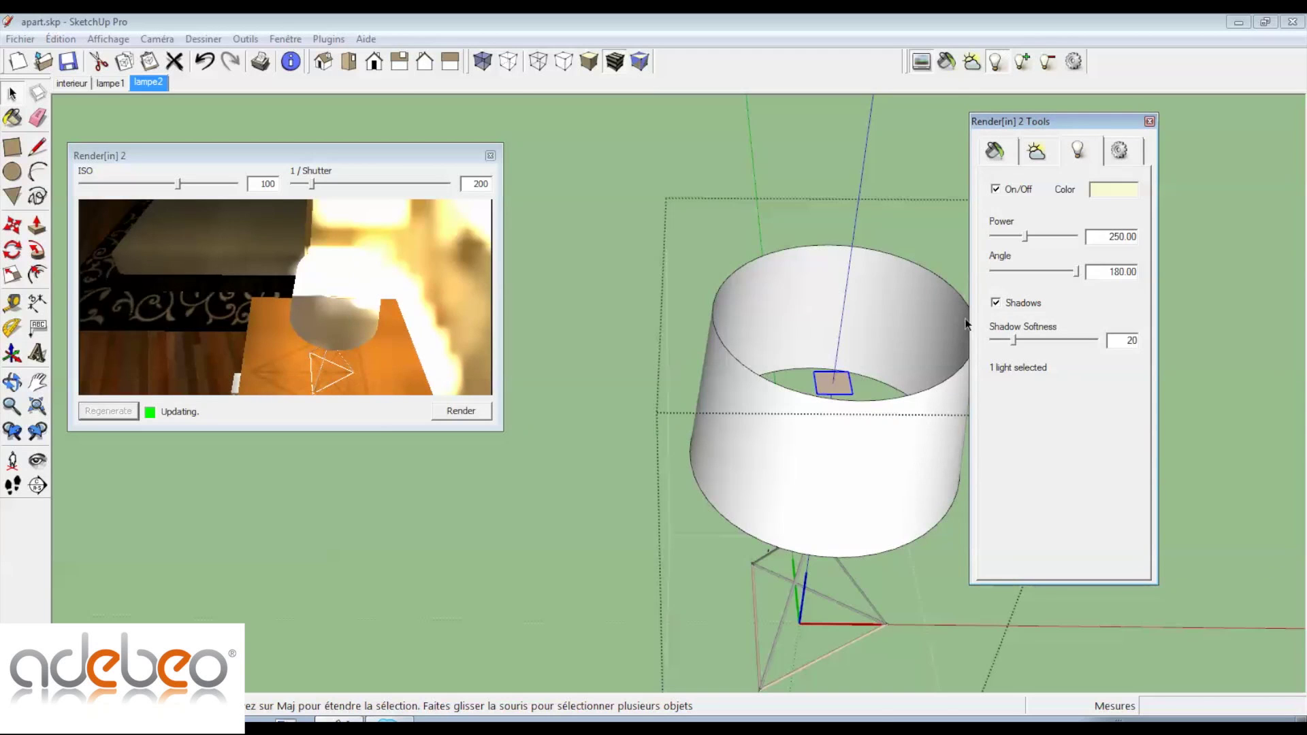
- Close the bedside lamp component and regenerate the Render[in] preview from the interieur scene
right_click(510, 528)
left_click(584, 539)
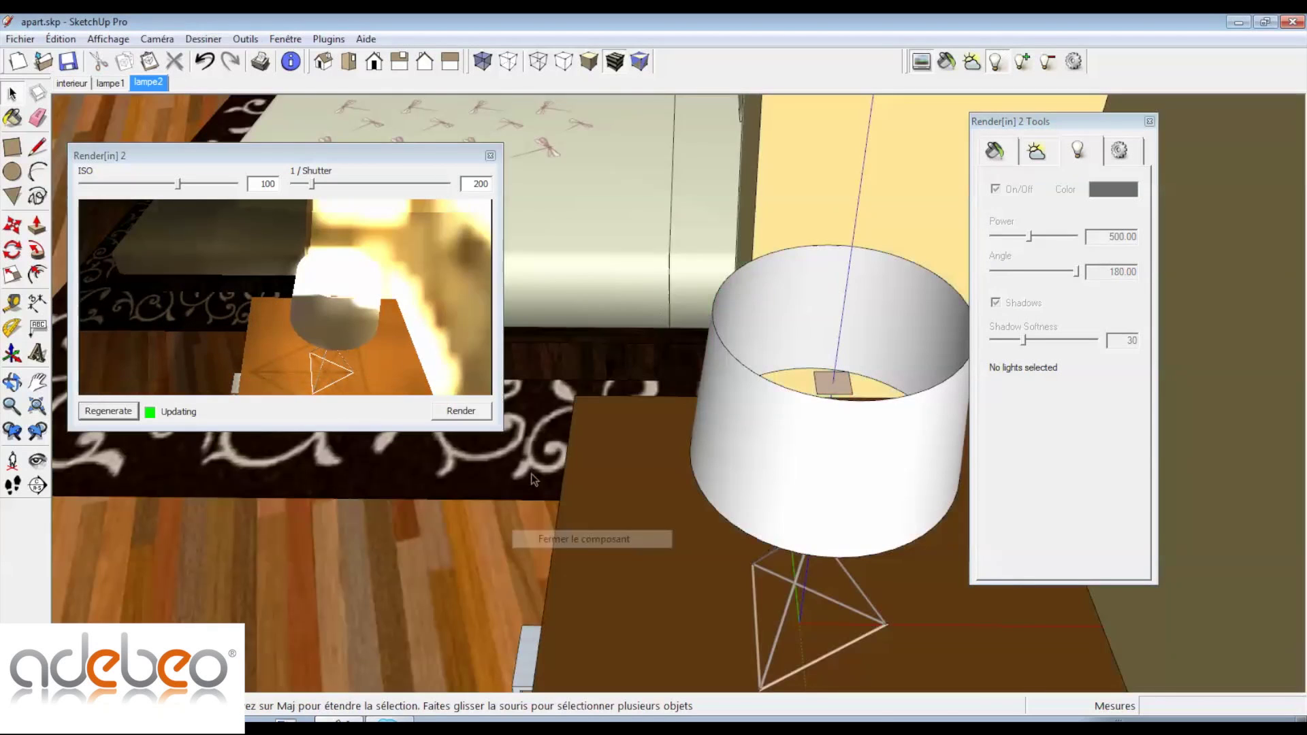
left_click(72, 82)
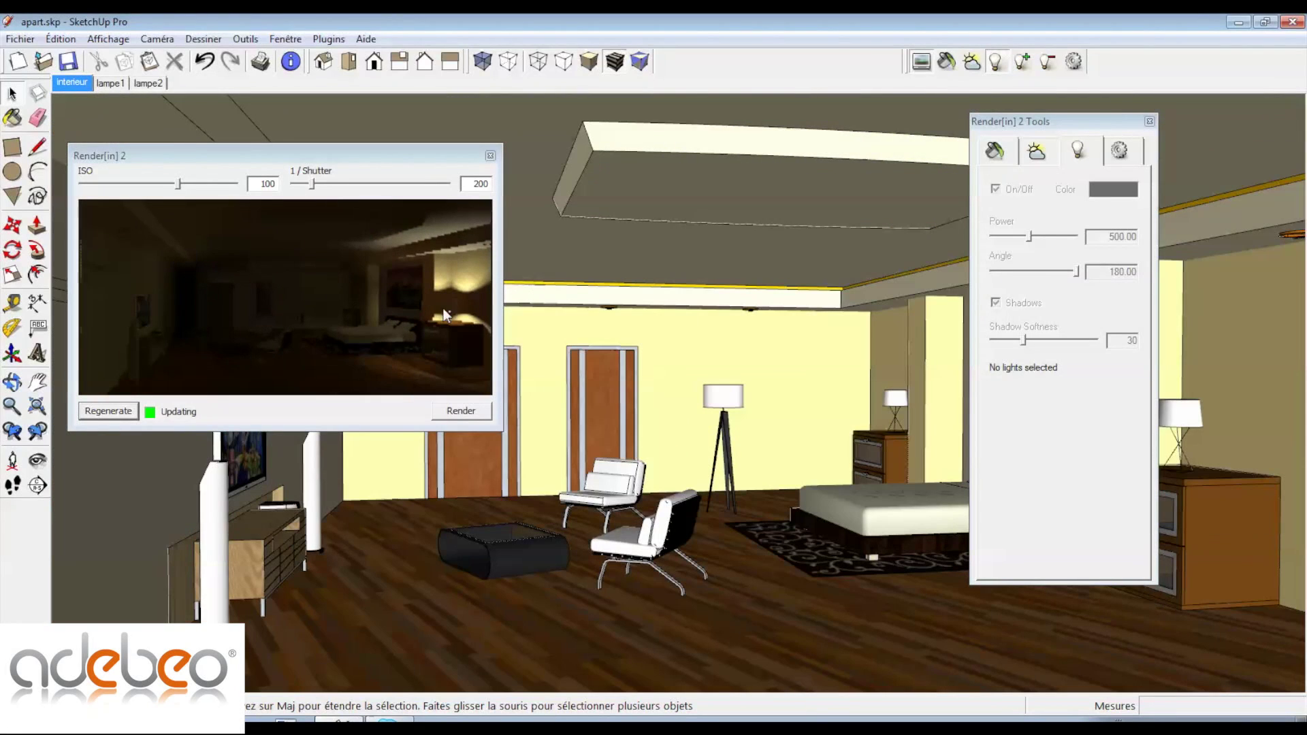
left_click(116, 412)
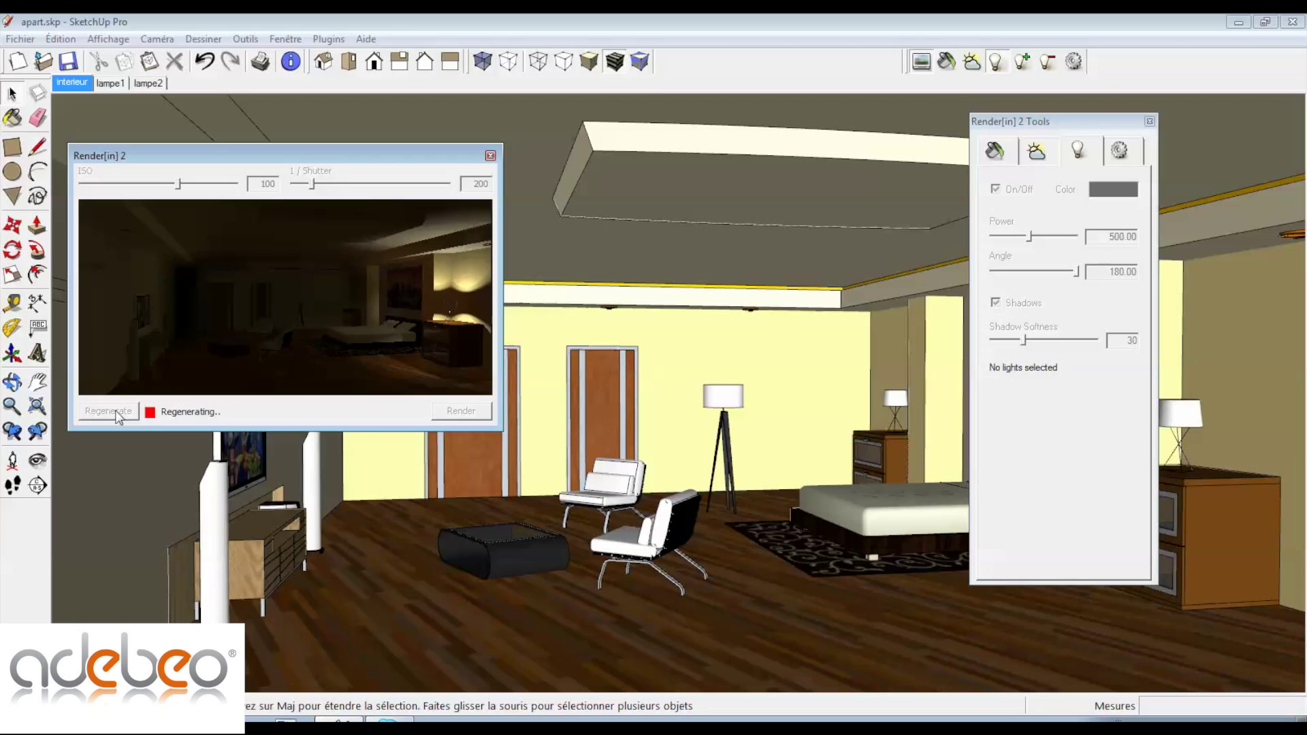
- Open the ceiling object with the large suspended recess for editing
left_click(711, 185)
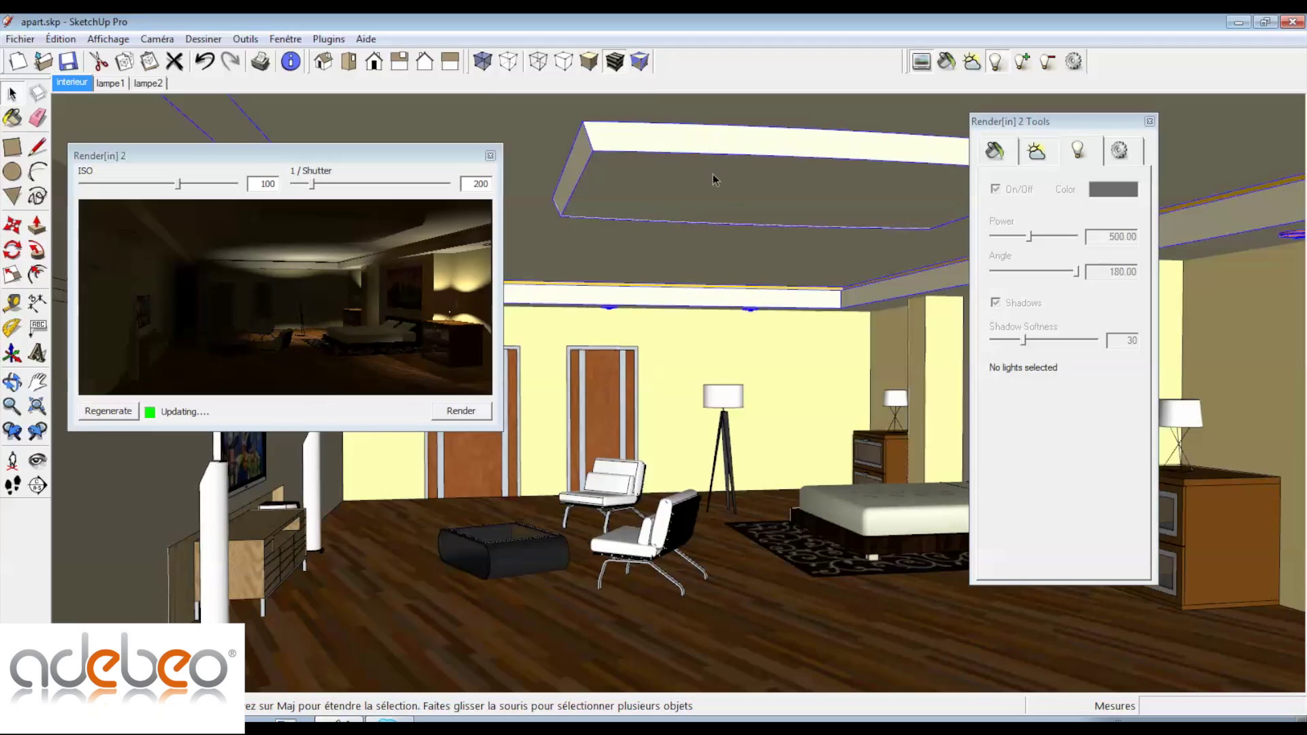
double_click(749, 182)
middle_click_drag(749, 181, 794, 298)
scroll(808, 289, "up", 3)
- Group the small rectangular face in the middle of the ceiling recess and add a Render[in] light to it
left_click(794, 298)
scroll(794, 299, "up", 3)
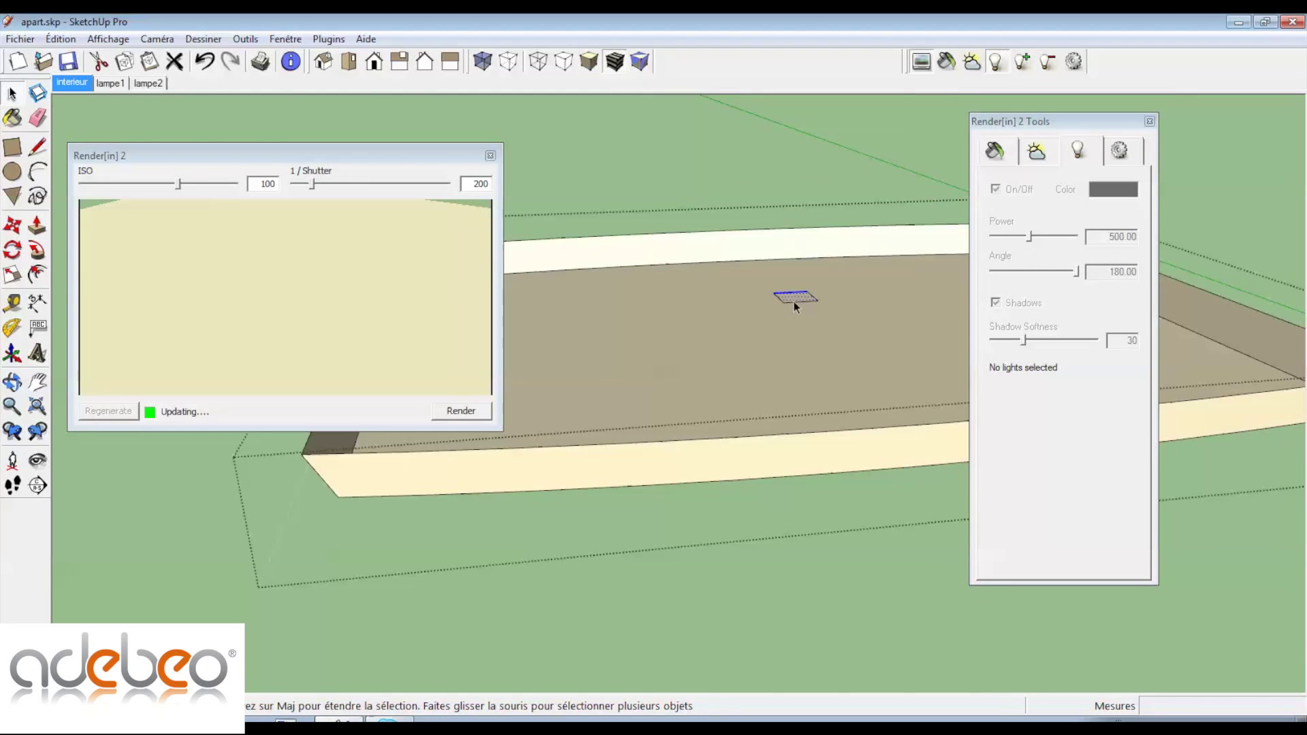
scroll(791, 297, "up", 2)
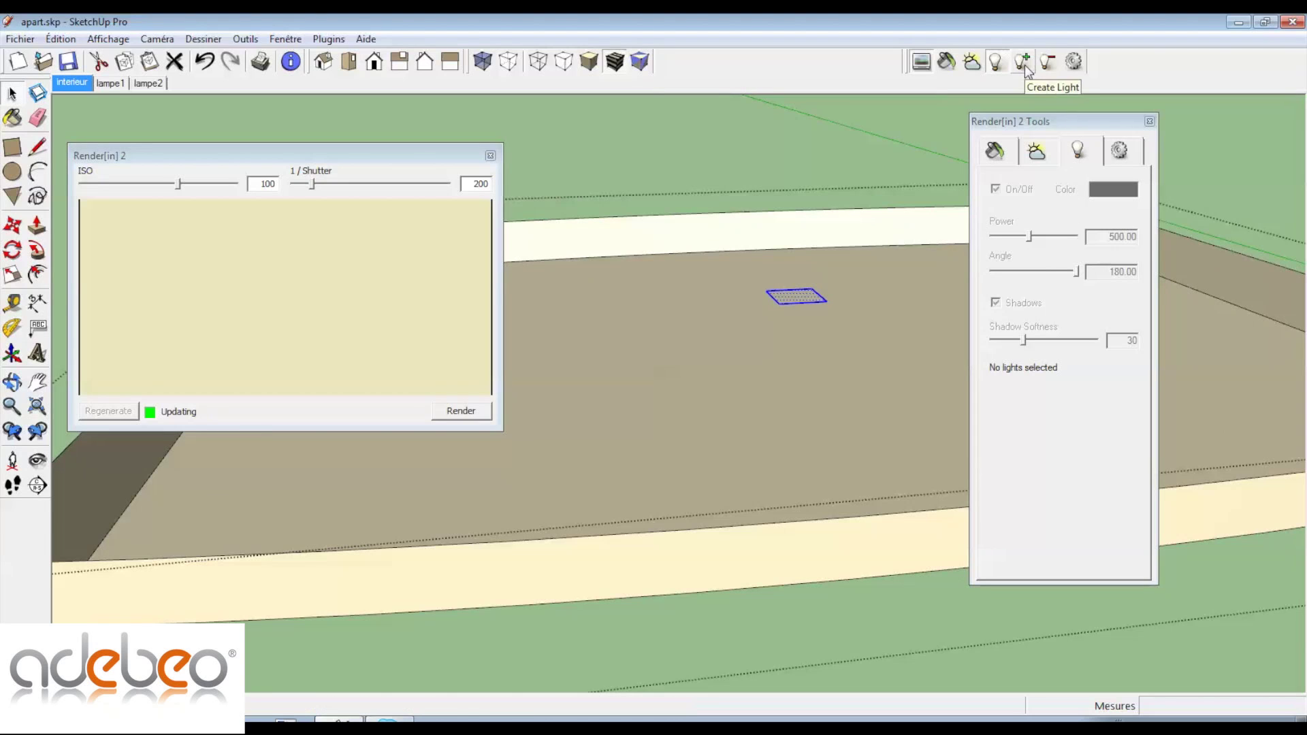
right_click(806, 295)
left_click(884, 438)
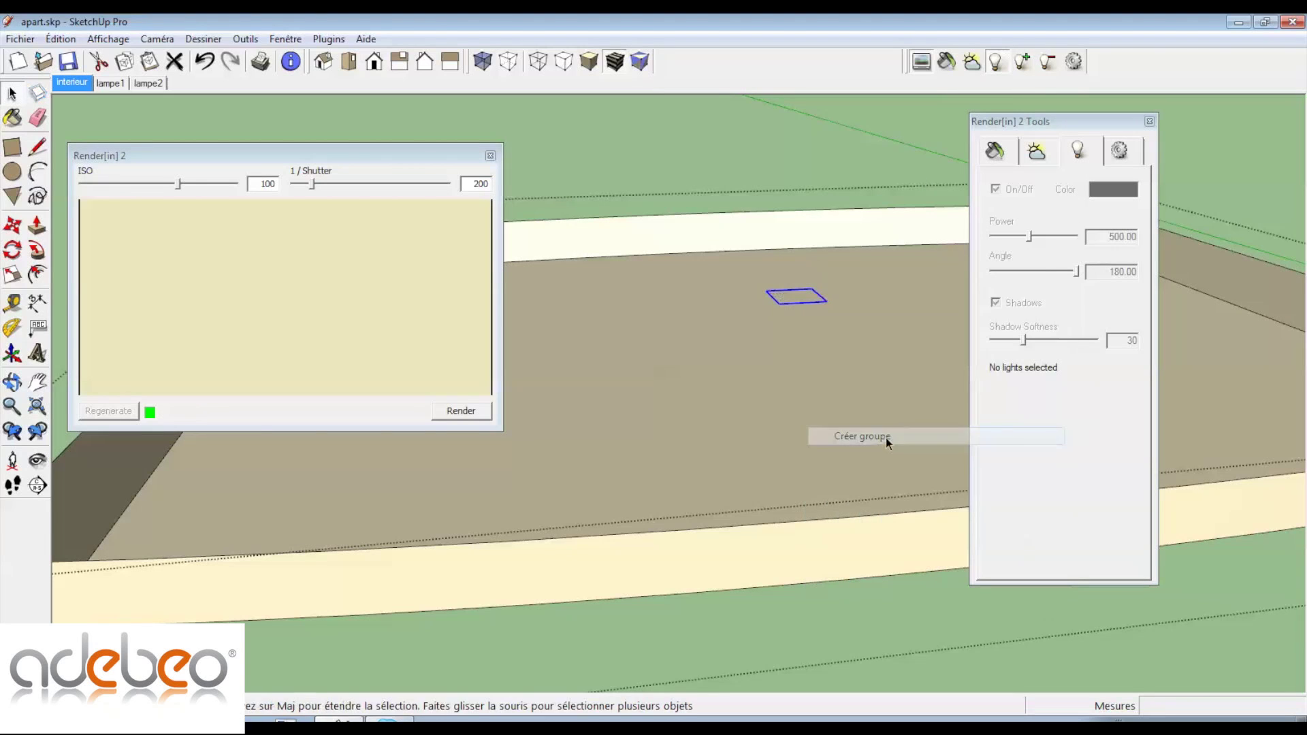
left_click(1023, 62)
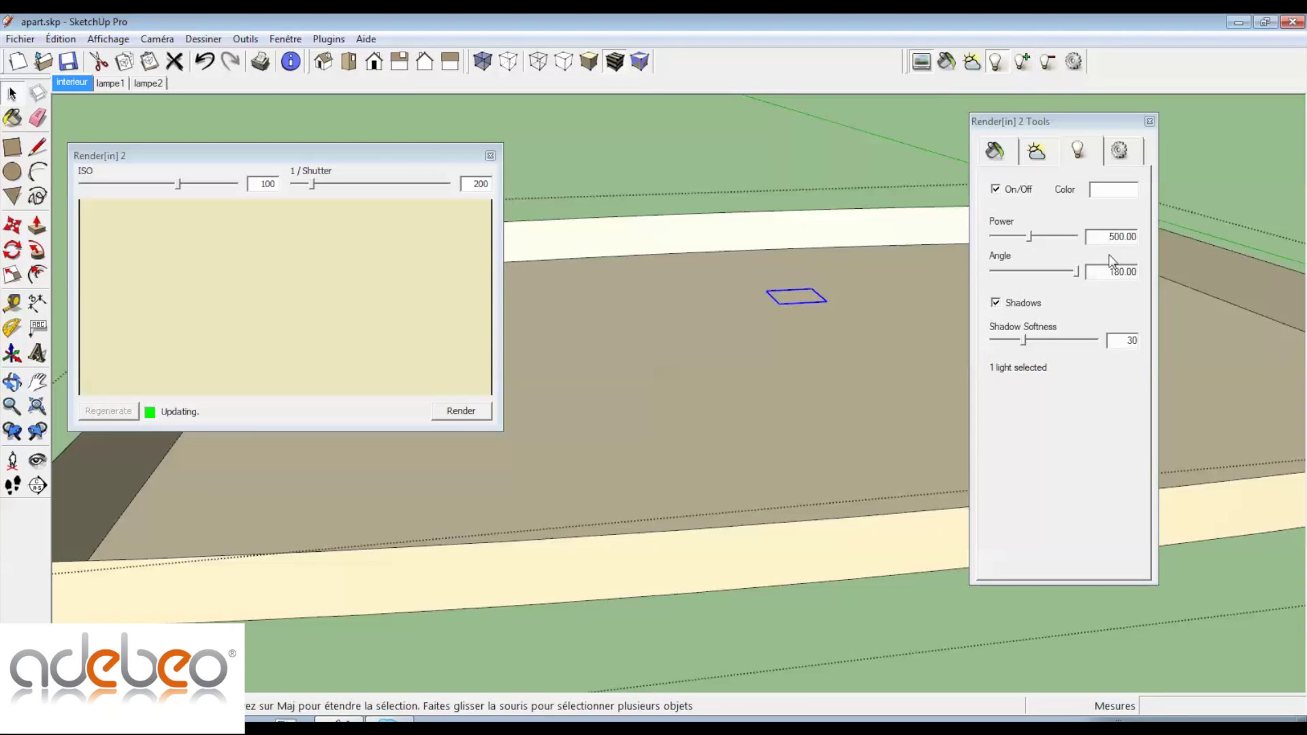
- Set the ceiling light's power to 1000 and its color to turquoise with red 137, green 248 and blue 225
double_click(1135, 237)
type("1000")
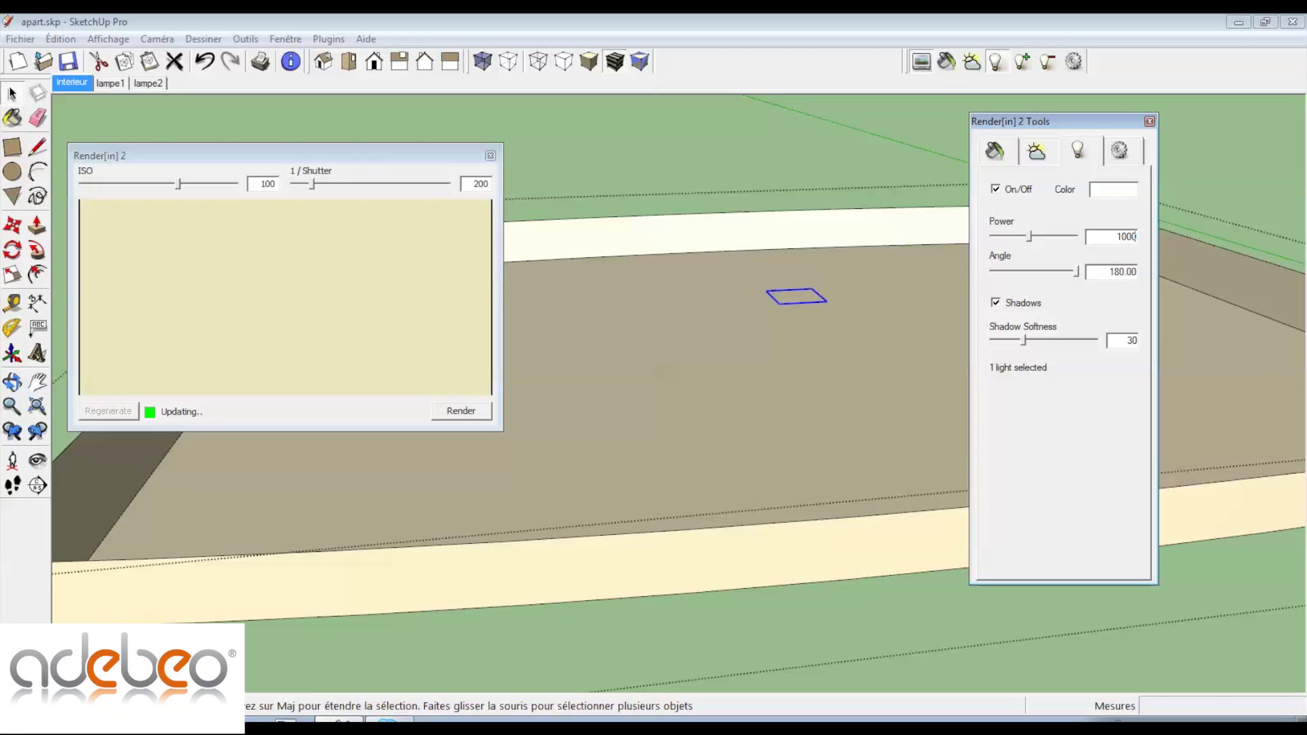
left_click(1107, 193)
left_click(1138, 273)
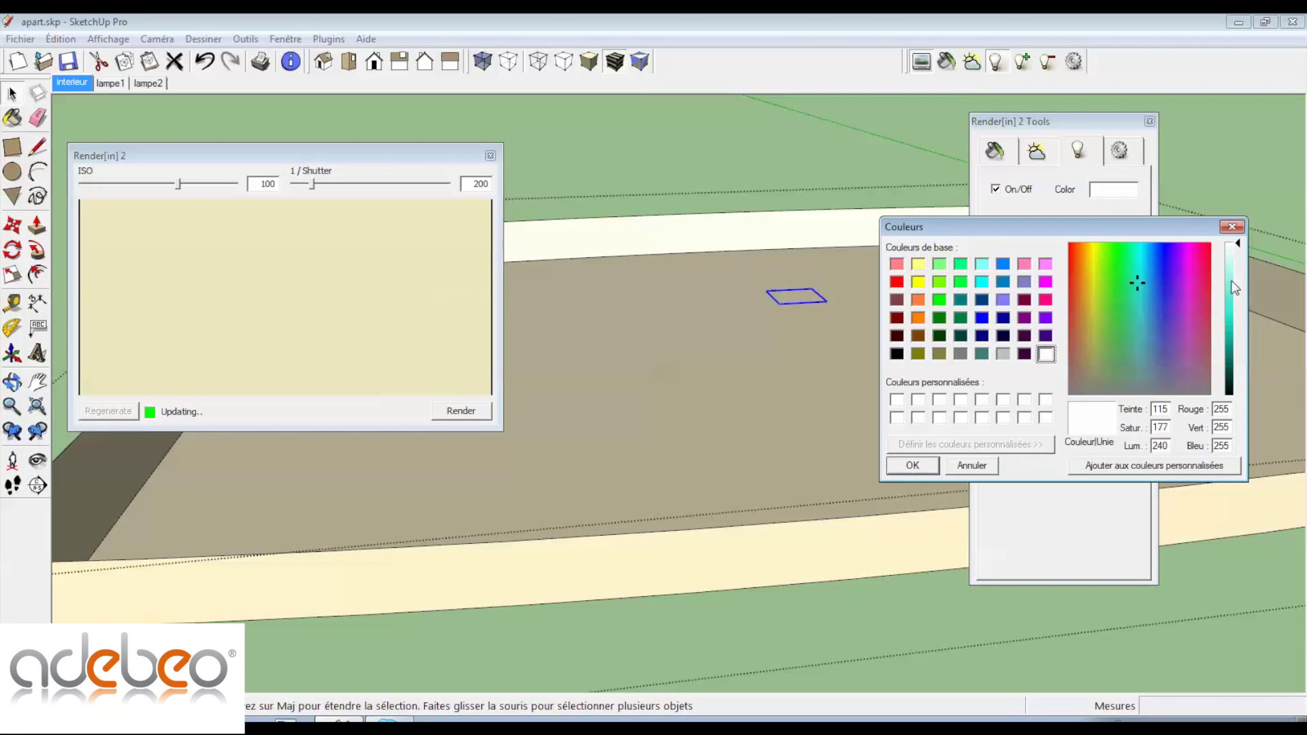
left_click(1137, 266)
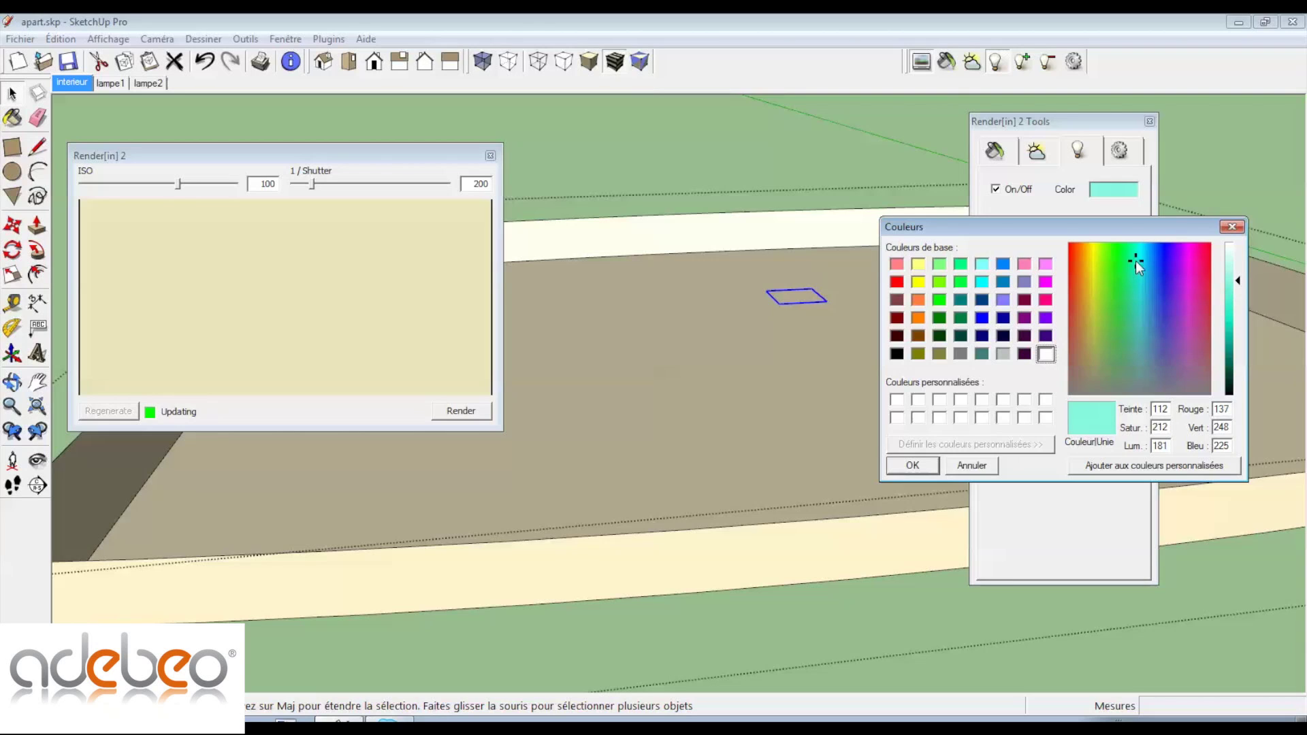
left_click(913, 467)
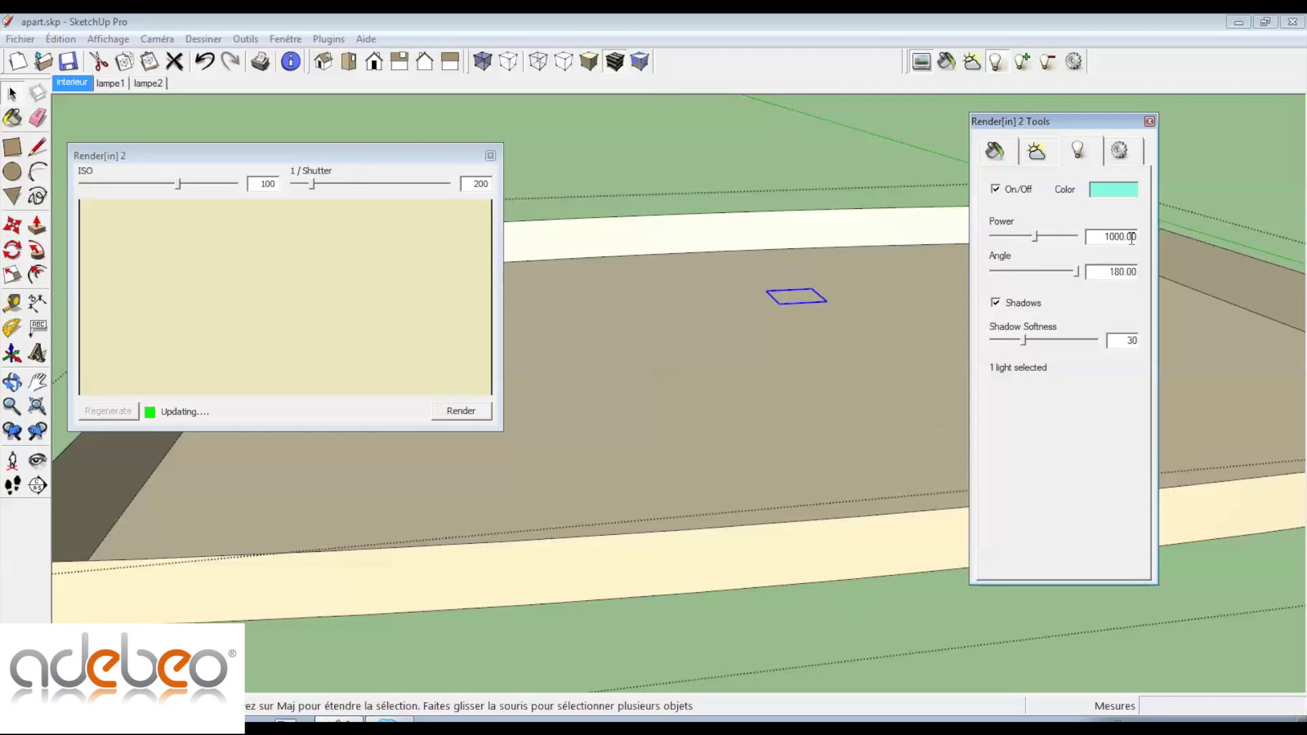
- Set the ceiling light's shadow softness to 10 and close the light settings
left_click_drag(1112, 345, 1155, 344)
type("10")
key("Tab")
left_click(1149, 121)
- Finish editing the ceiling, return to the interieur scene and regenerate the Render[in] preview with the new ceiling light
left_click(768, 165)
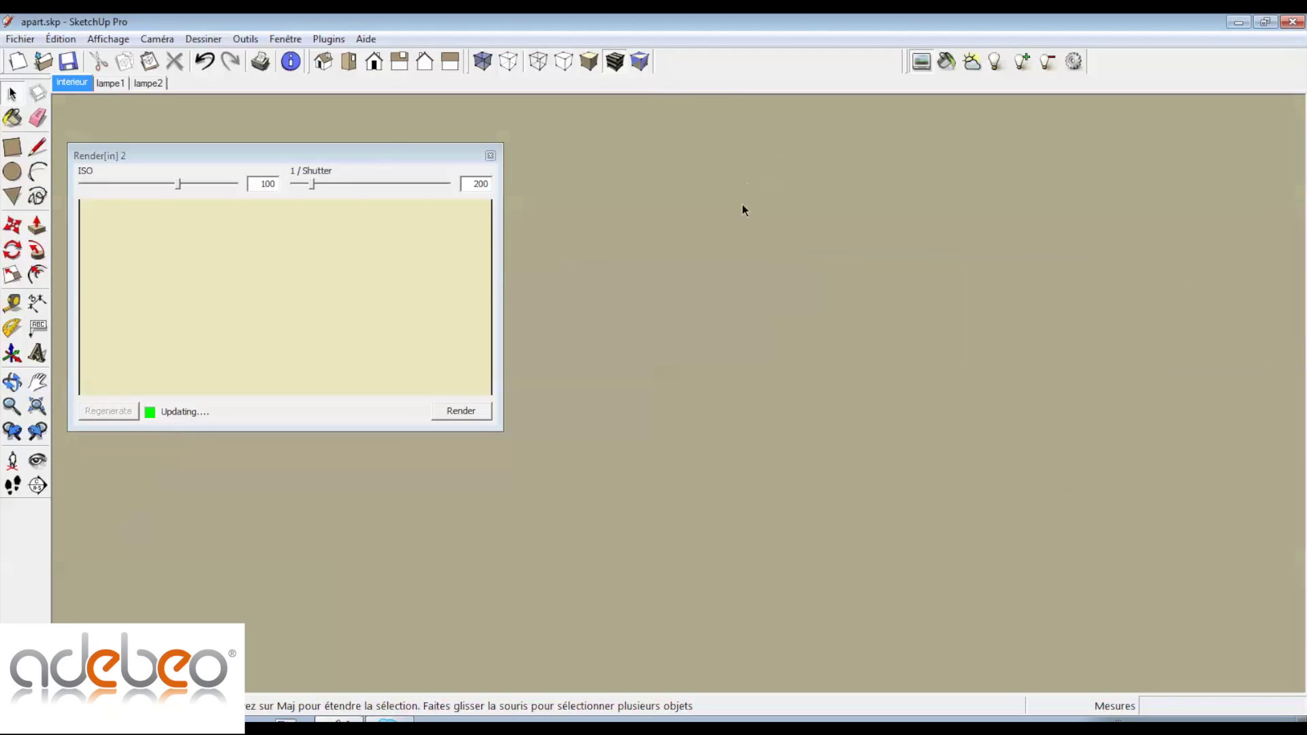
left_click(75, 83)
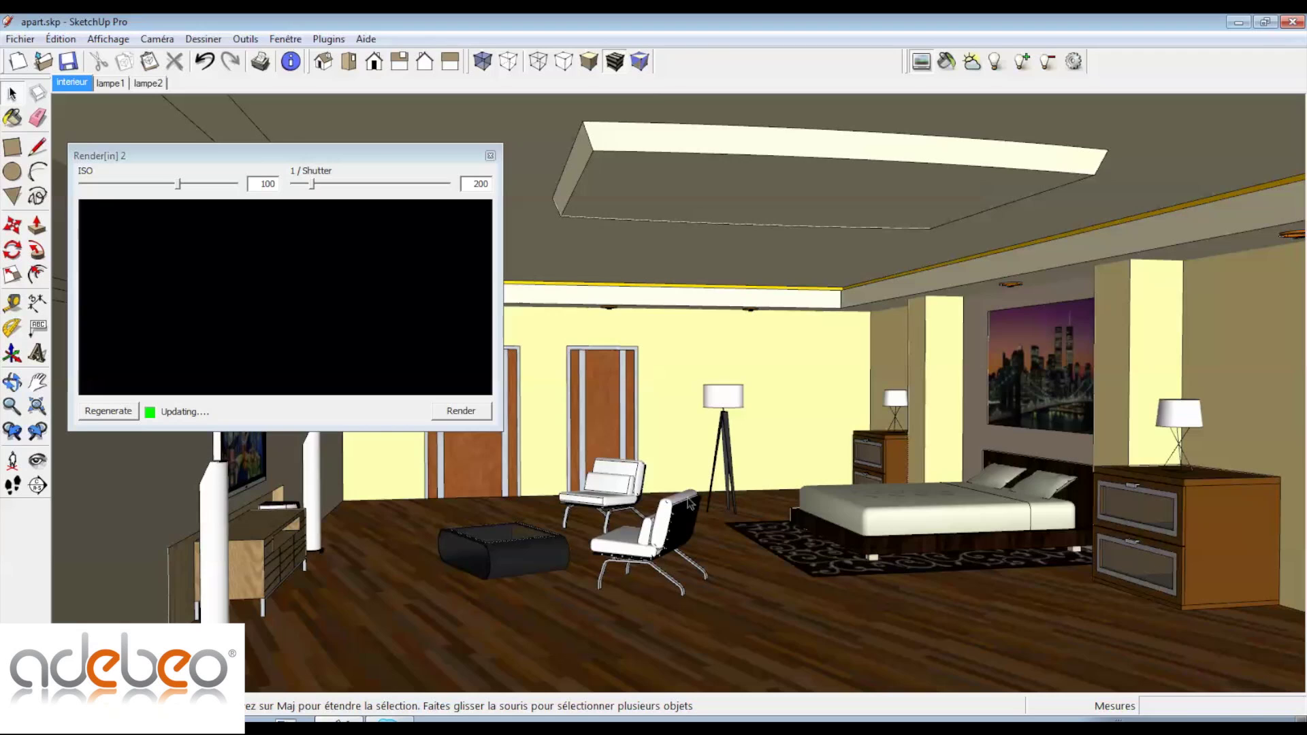
left_click(107, 414)
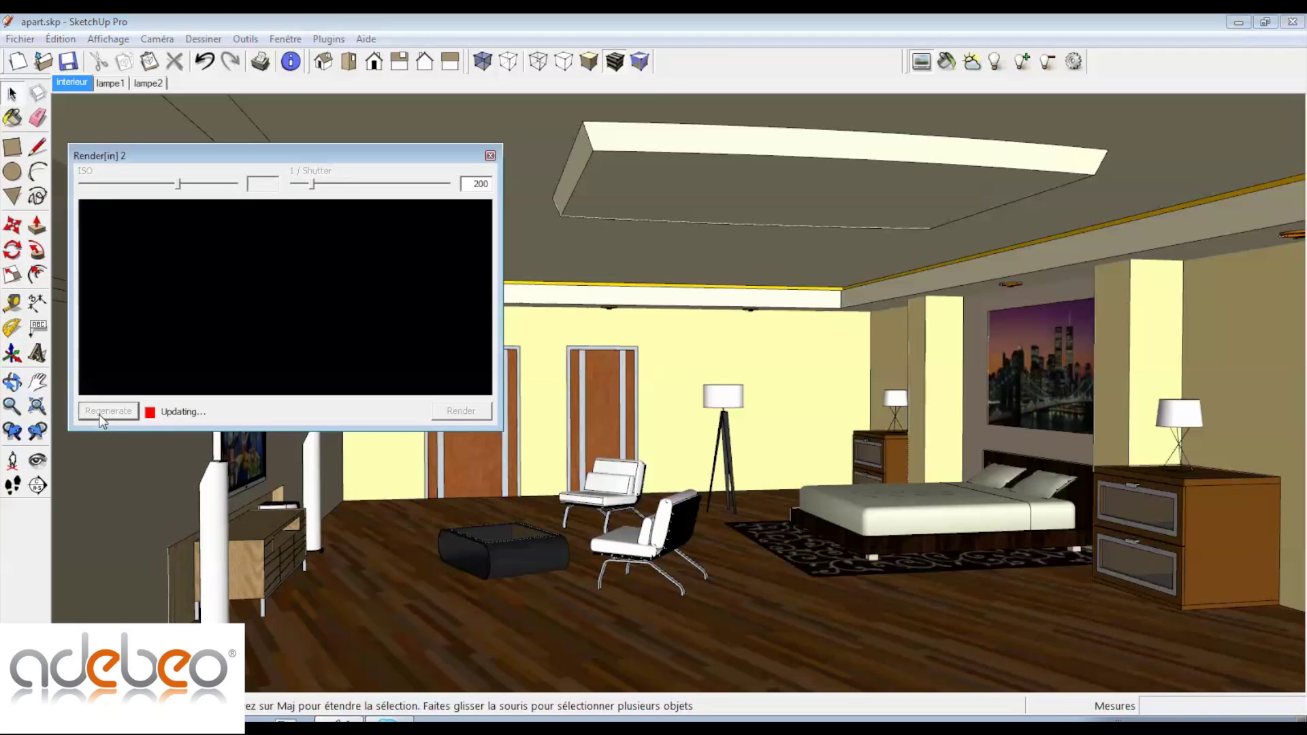